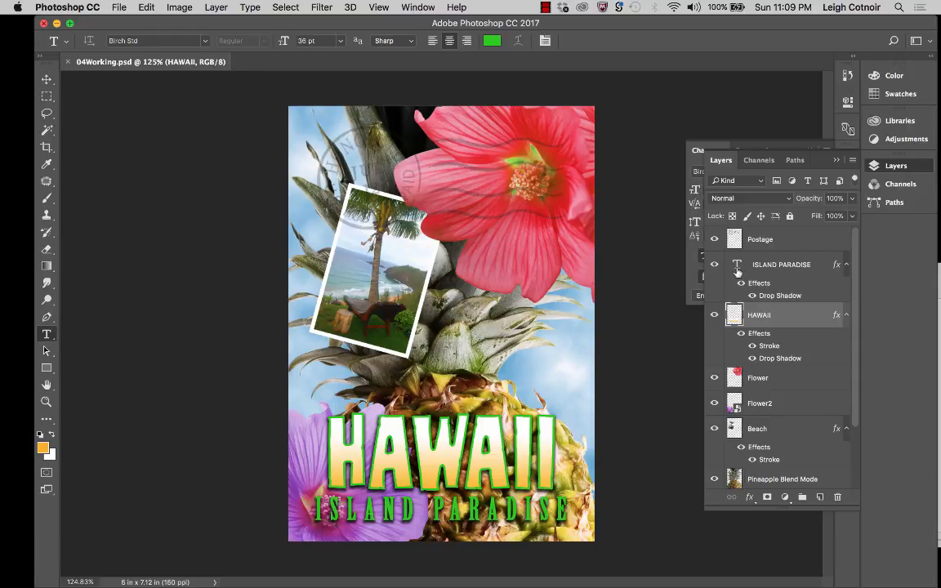
# Hide the Postage layer and add a Drop Shadow effect to the Flower layer.
pyautogui.click(715, 240)
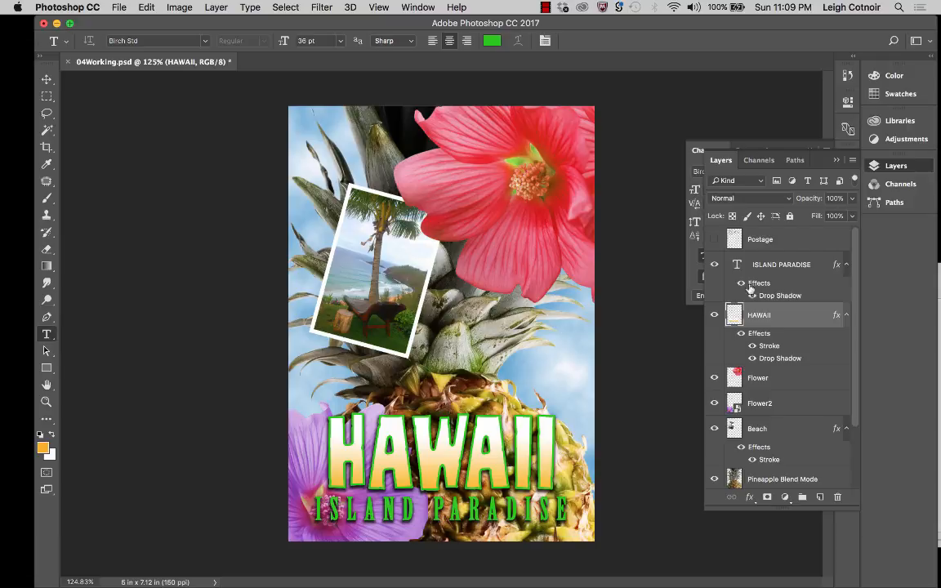
pyautogui.click(765, 379)
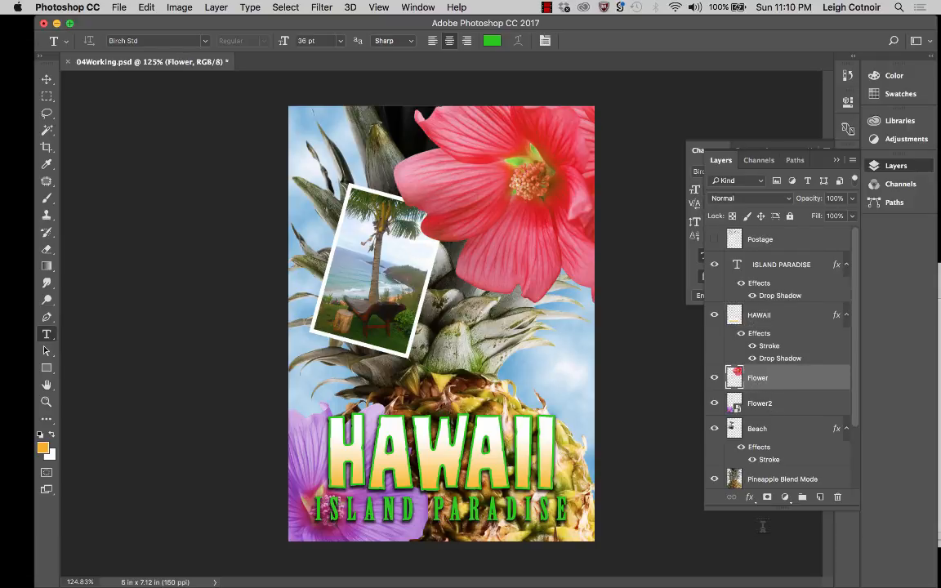
pyautogui.click(749, 498)
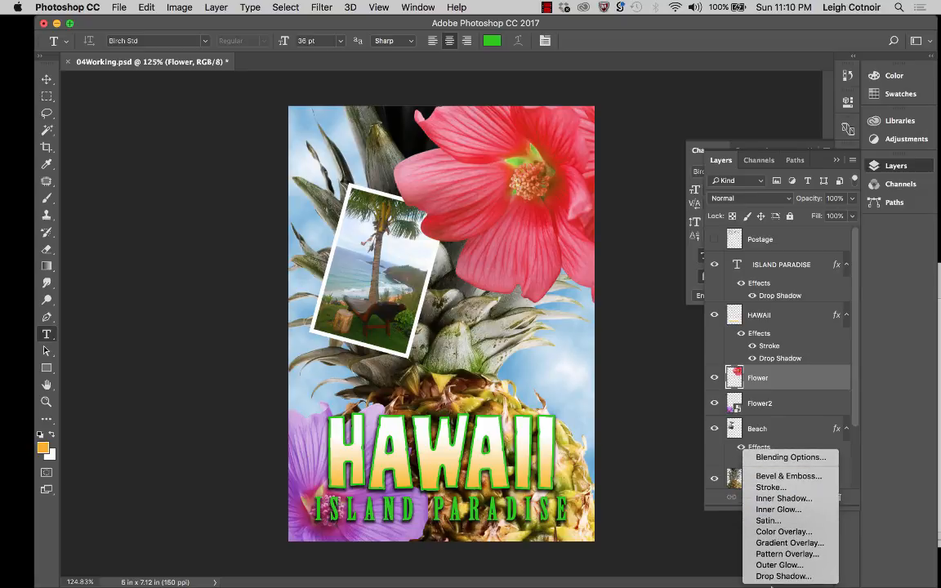
pyautogui.click(776, 568)
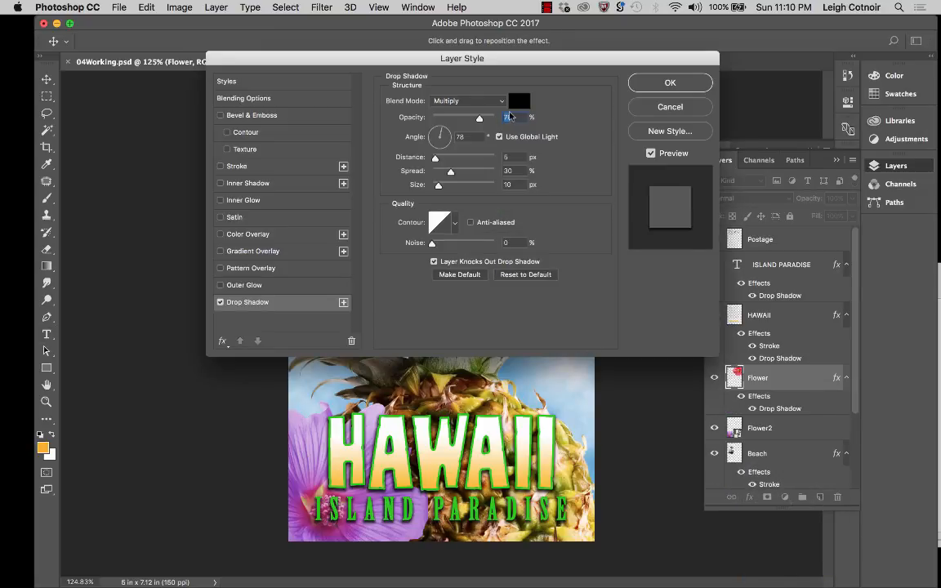
# Set the Flower layer's drop shadow to 59% opacity, 13 px distance and 9% spread.
pyautogui.moveTo(475, 60); pyautogui.dragTo(811, 275)
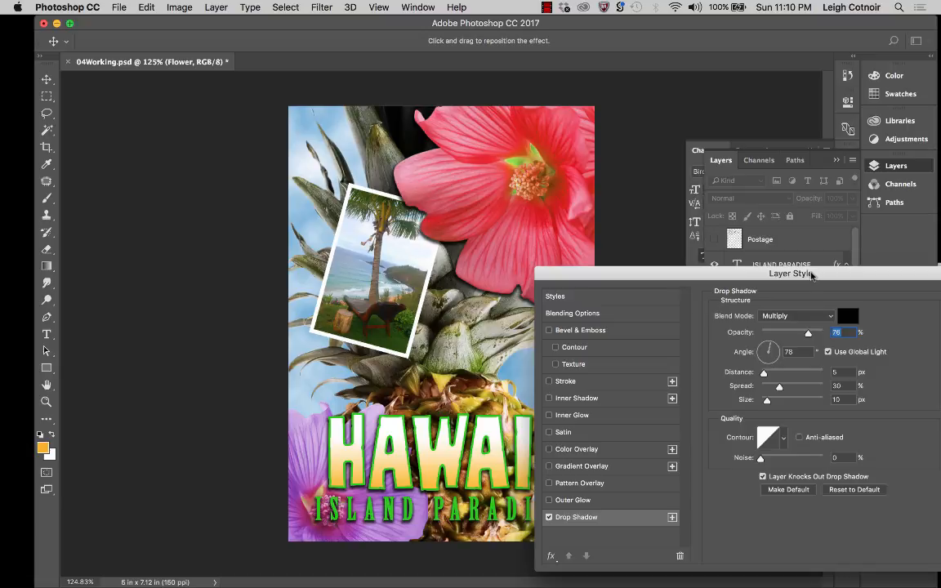
pyautogui.moveTo(807, 335); pyautogui.dragTo(799, 335)
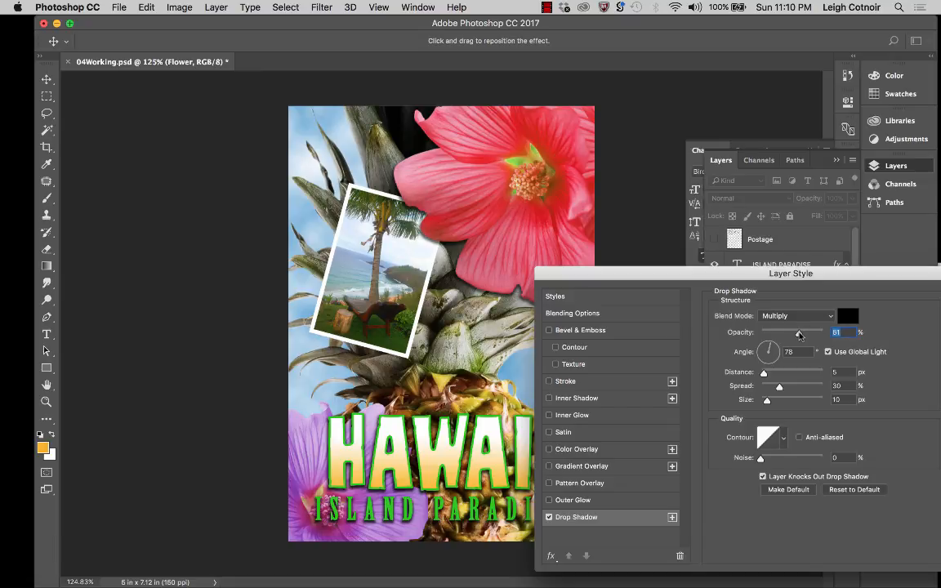
pyautogui.moveTo(799, 335); pyautogui.dragTo(797, 335)
pyautogui.moveTo(765, 373); pyautogui.dragTo(768, 374)
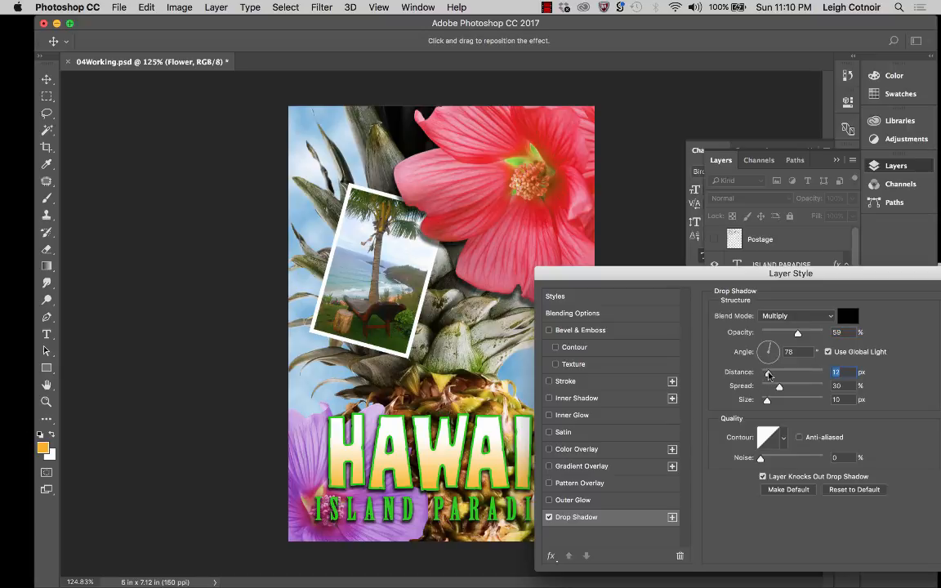
pyautogui.moveTo(769, 374); pyautogui.dragTo(769, 374)
pyautogui.moveTo(778, 390)
pyautogui.mouseDown()
pyautogui.moveTo(759, 387)
pyautogui.moveTo(767, 393)
pyautogui.mouseUp()
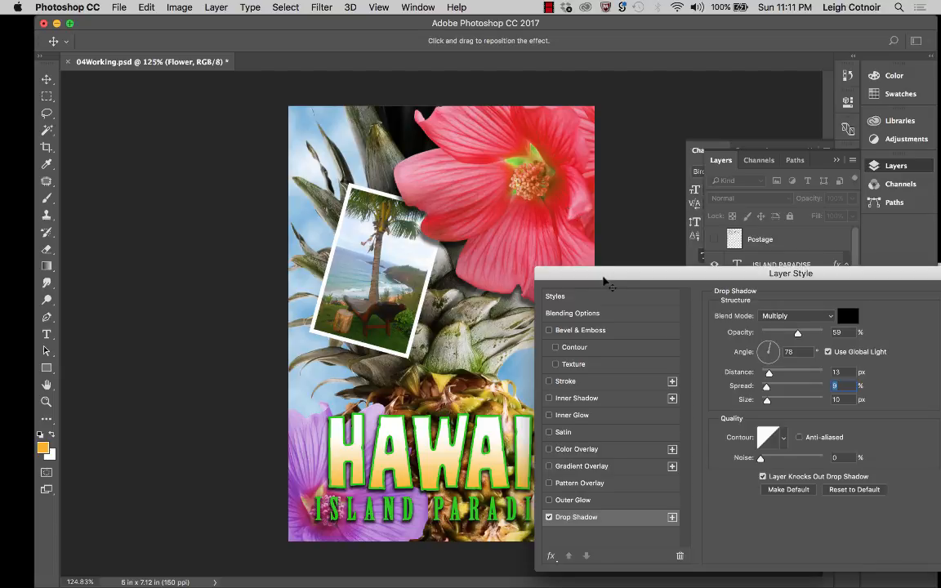
# Change the flower's drop shadow colour to dark purple, hex 37043a.
pyautogui.moveTo(607, 276); pyautogui.dragTo(611, 324)
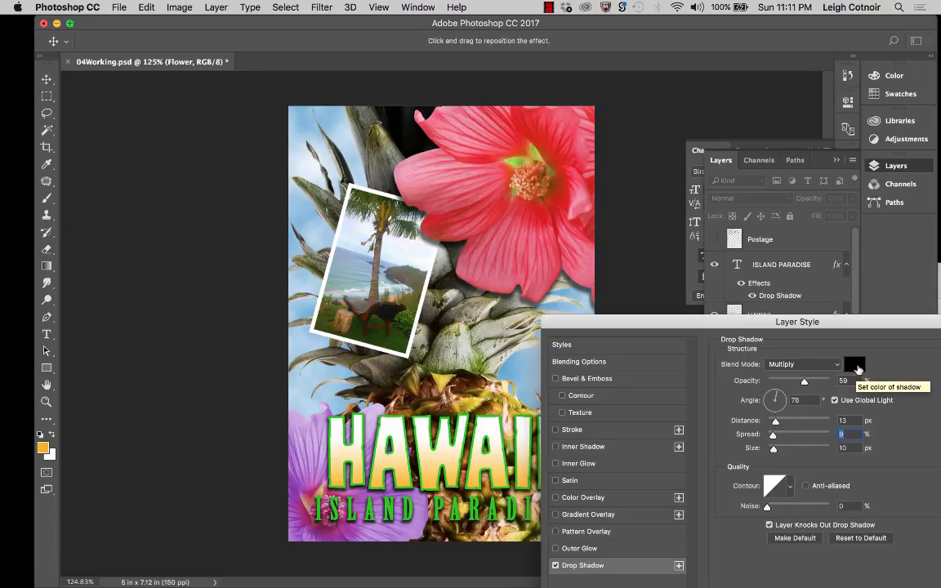
pyautogui.click(854, 369)
pyautogui.moveTo(628, 150); pyautogui.dragTo(758, 162)
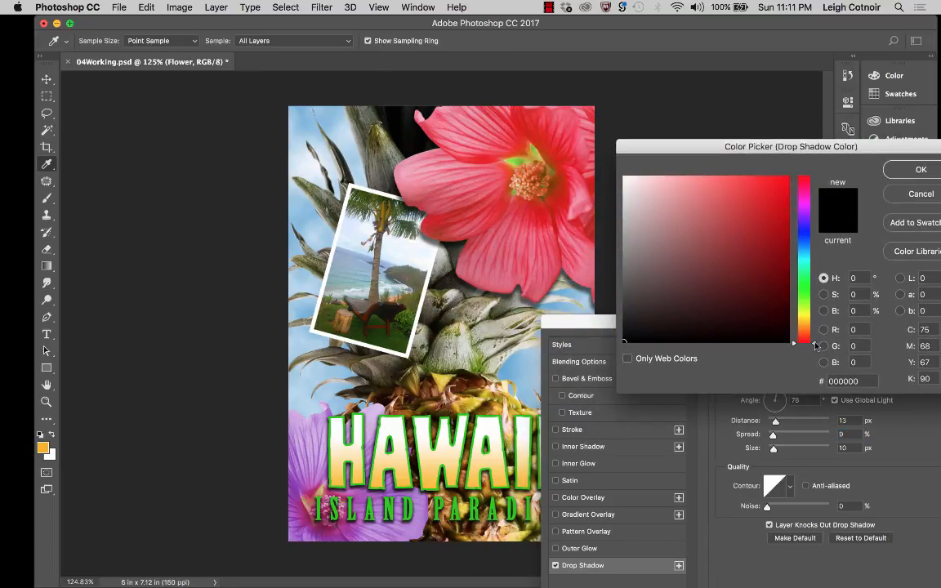
pyautogui.moveTo(805, 338); pyautogui.dragTo(814, 208)
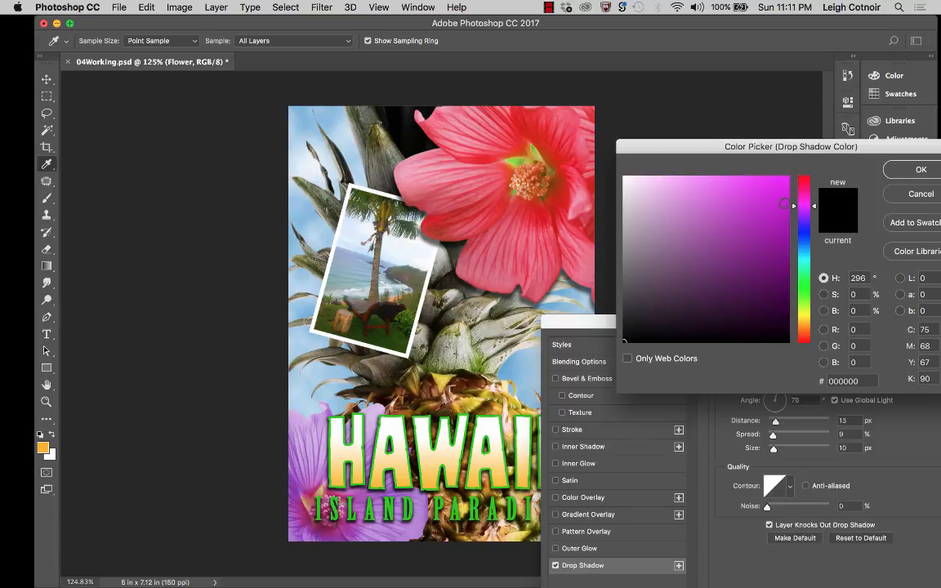
pyautogui.click(784, 202)
pyautogui.moveTo(784, 203); pyautogui.dragTo(744, 175)
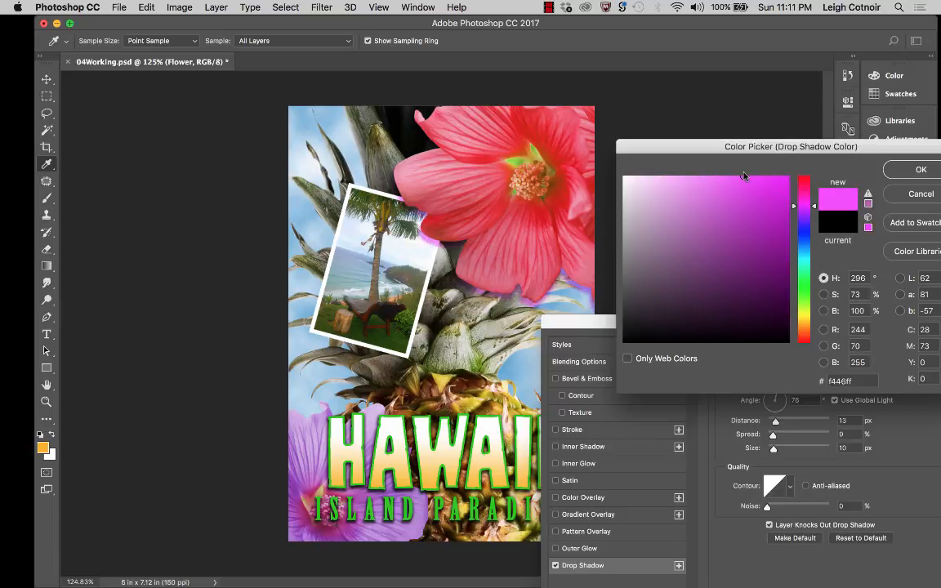
pyautogui.click(788, 277)
pyautogui.moveTo(788, 278); pyautogui.dragTo(788, 292)
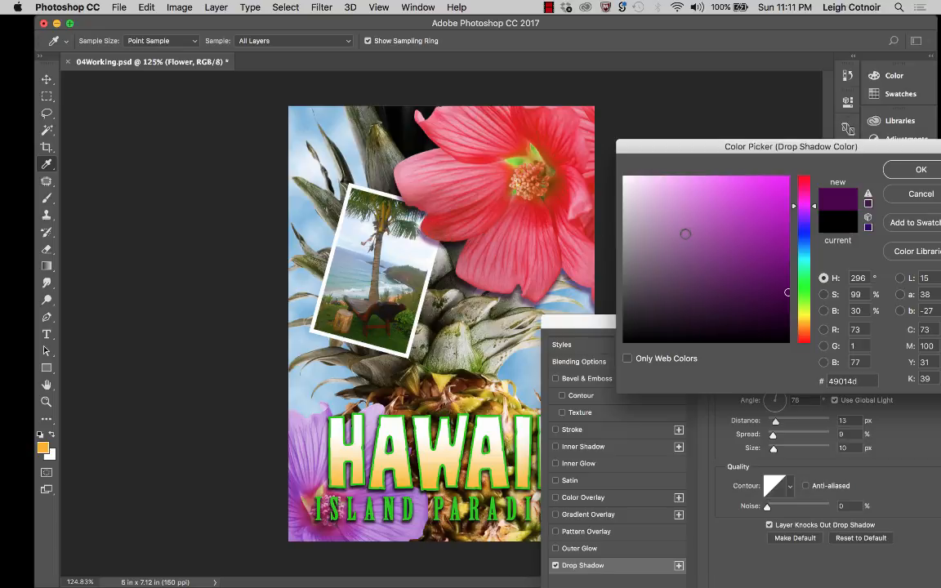
pyautogui.moveTo(786, 294); pyautogui.dragTo(778, 305)
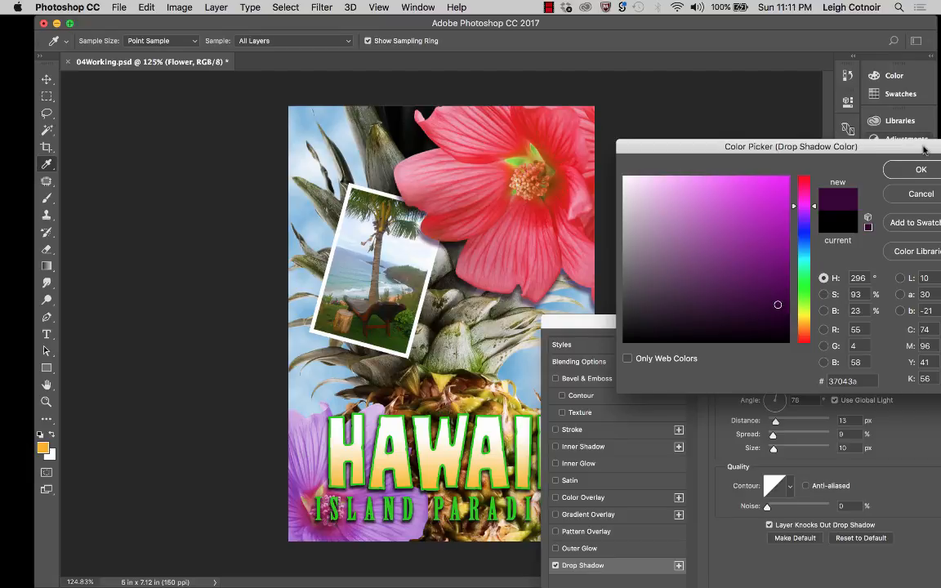
pyautogui.moveTo(833, 146); pyautogui.dragTo(769, 146)
pyautogui.click(857, 170)
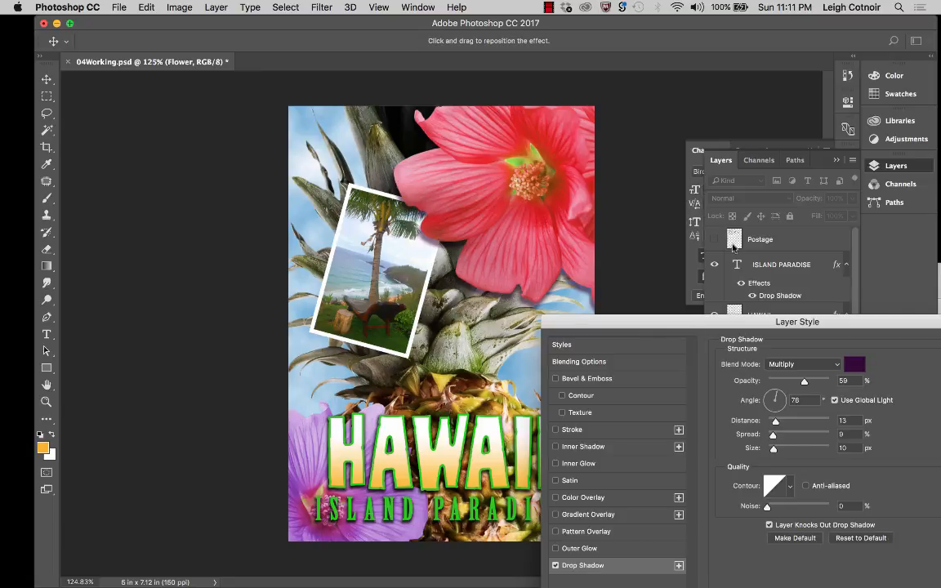
# Enable the Satin effect on the Flower layer and show its settings with the flower in view.
pyautogui.moveTo(719, 322); pyautogui.dragTo(684, 241)
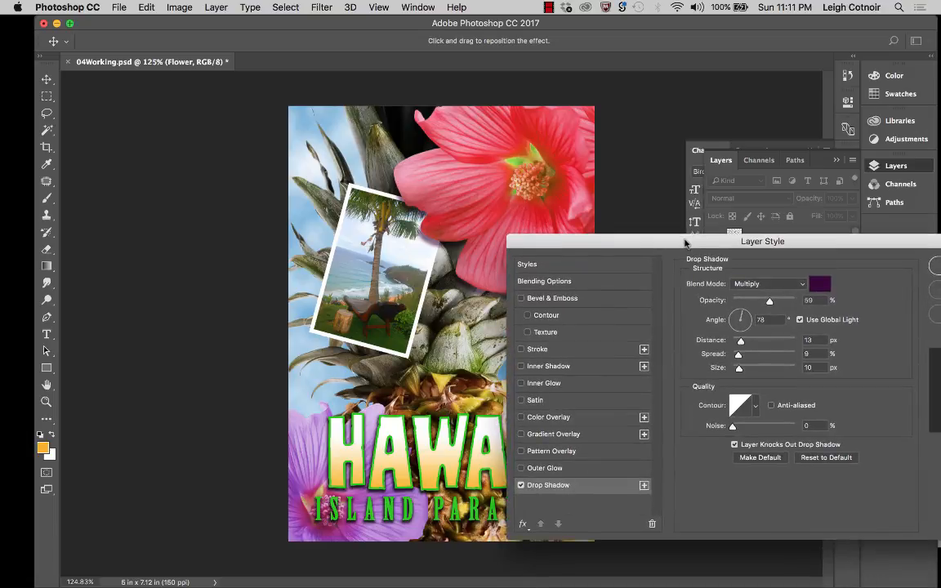
pyautogui.click(521, 400)
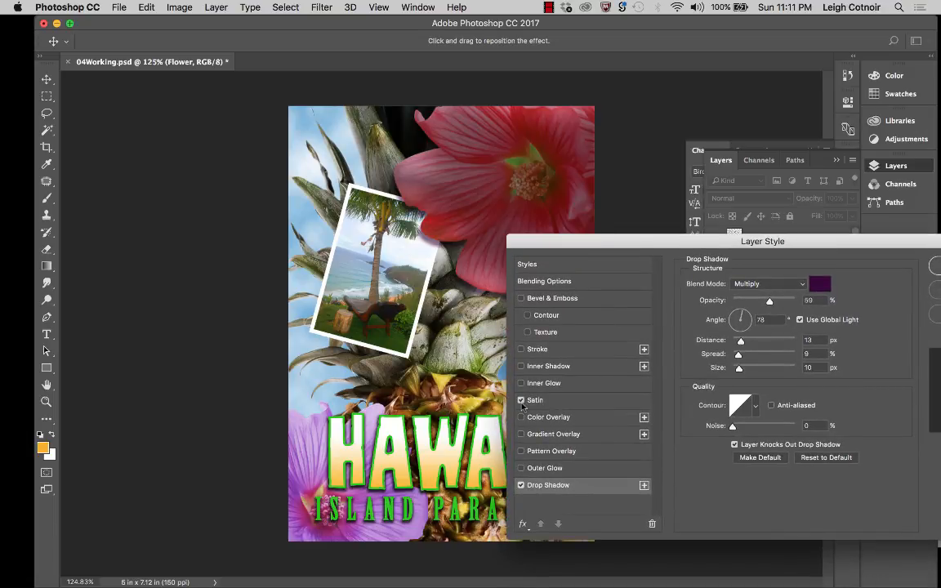
pyautogui.click(535, 400)
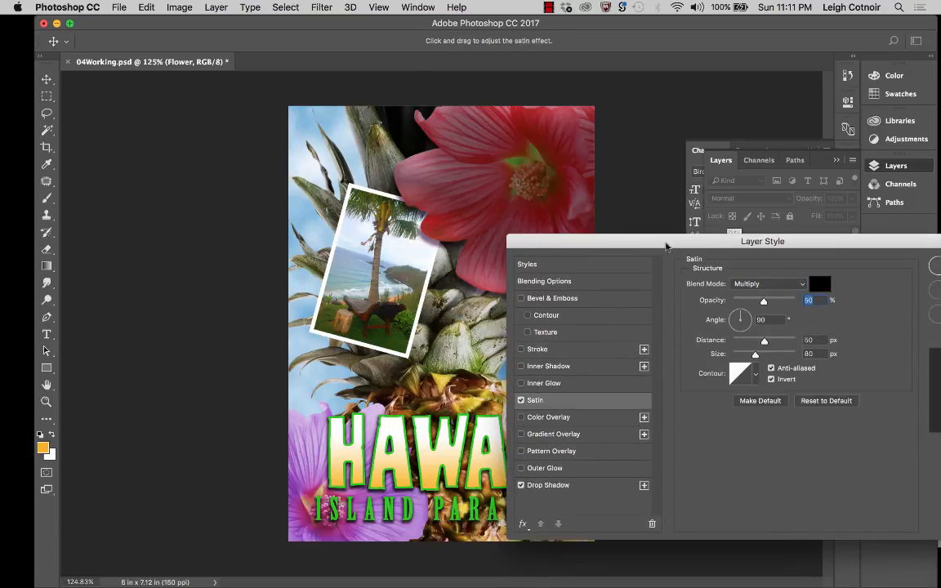
pyautogui.moveTo(666, 247); pyautogui.dragTo(642, 272)
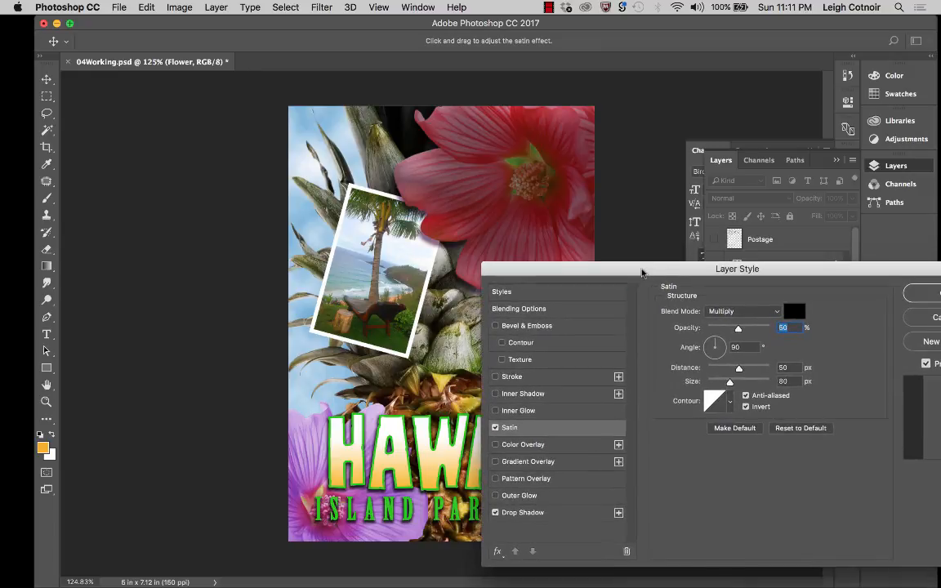
# Compare the flower's Satin effect with Invert off and on, leaving Invert enabled.
pyautogui.click(744, 407)
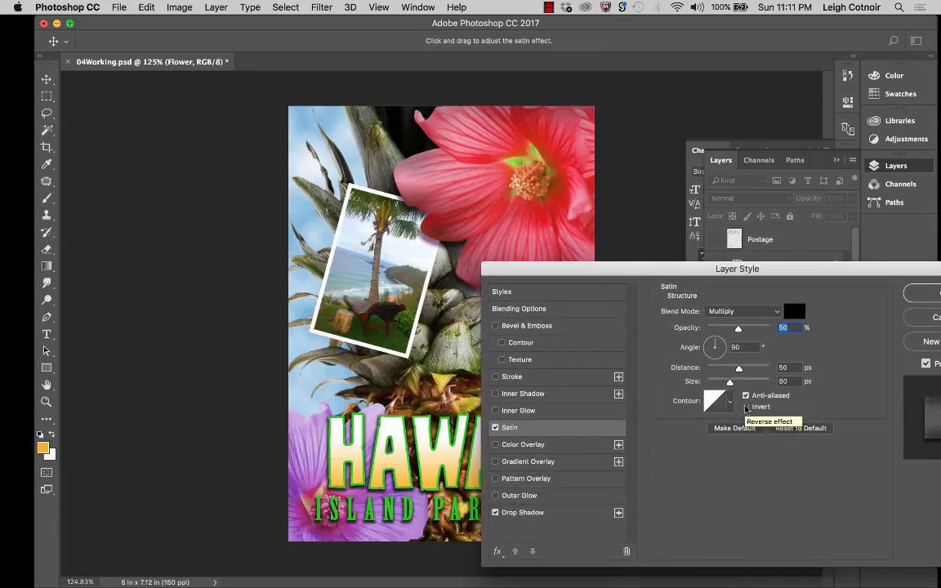
pyautogui.click(744, 406)
pyautogui.click(745, 406)
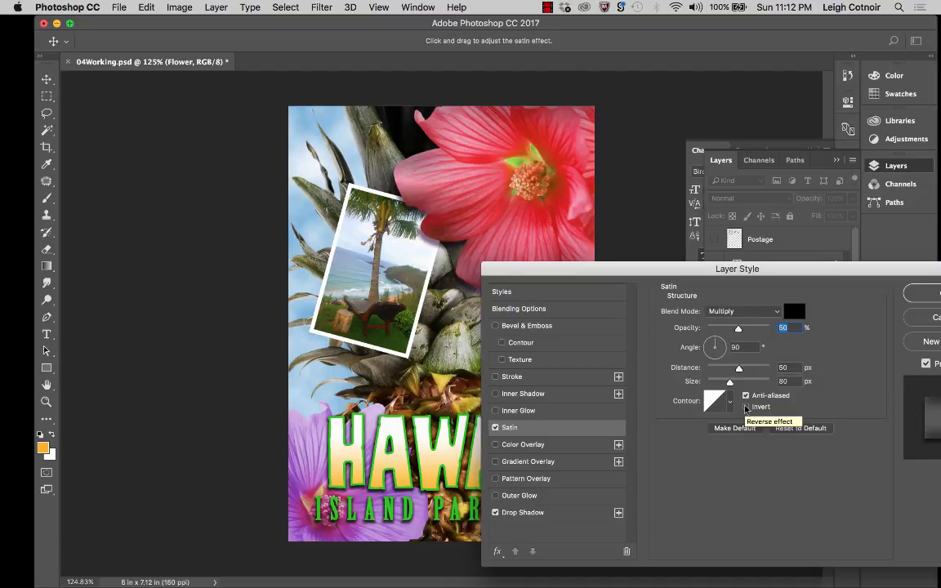
pyautogui.click(745, 407)
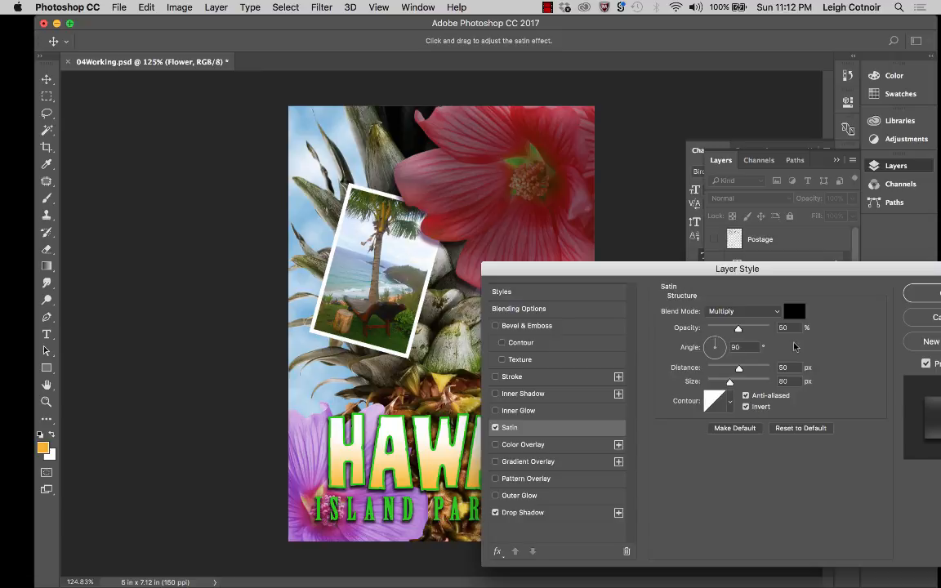
# Change the flower's Satin colour to magenta, hex d903c7.
pyautogui.click(794, 311)
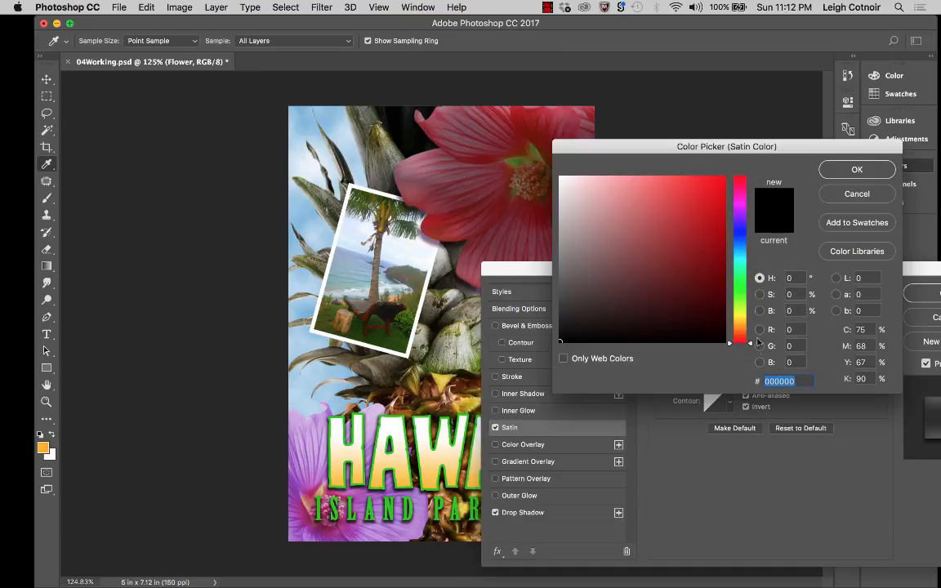
pyautogui.moveTo(751, 347); pyautogui.dragTo(752, 205)
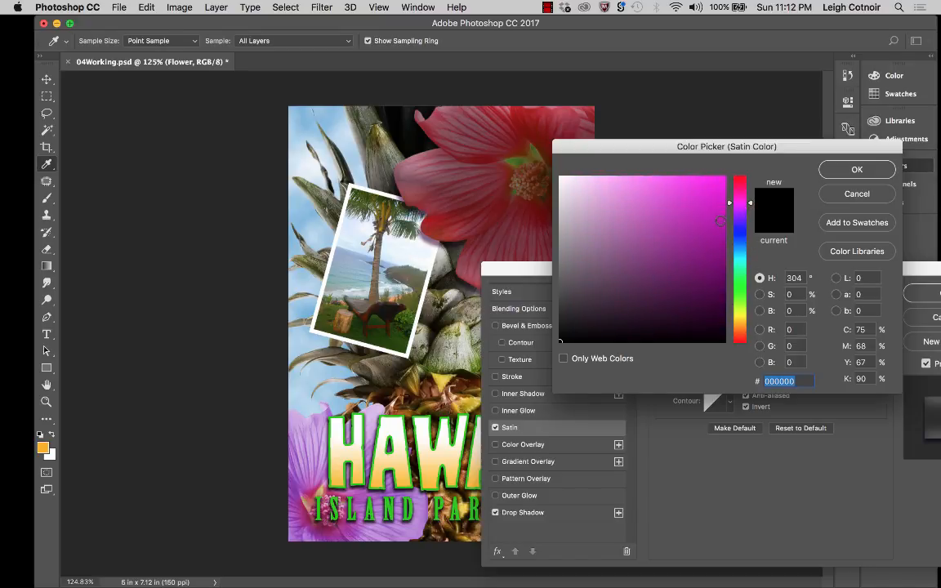
pyautogui.click(721, 220)
pyautogui.click(723, 226)
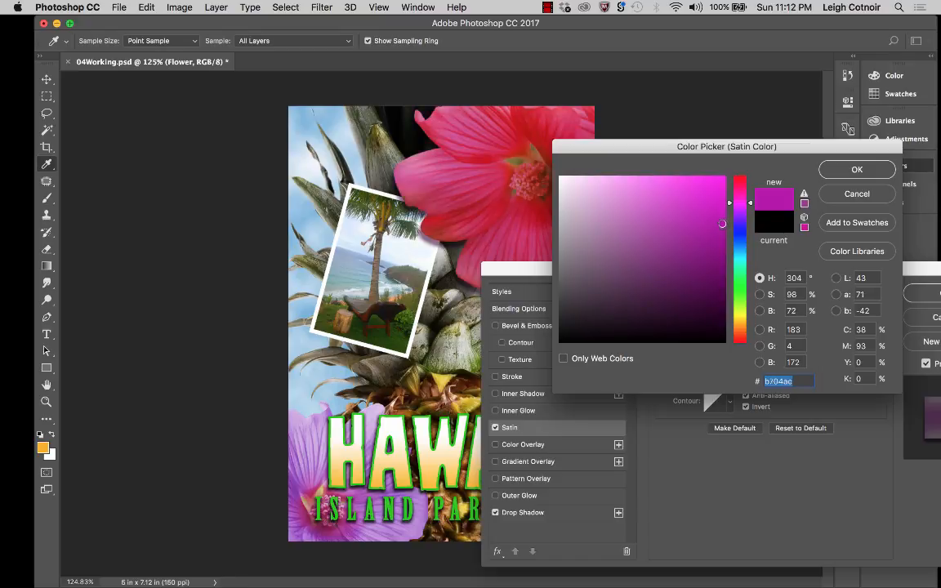
pyautogui.moveTo(690, 146); pyautogui.dragTo(751, 102)
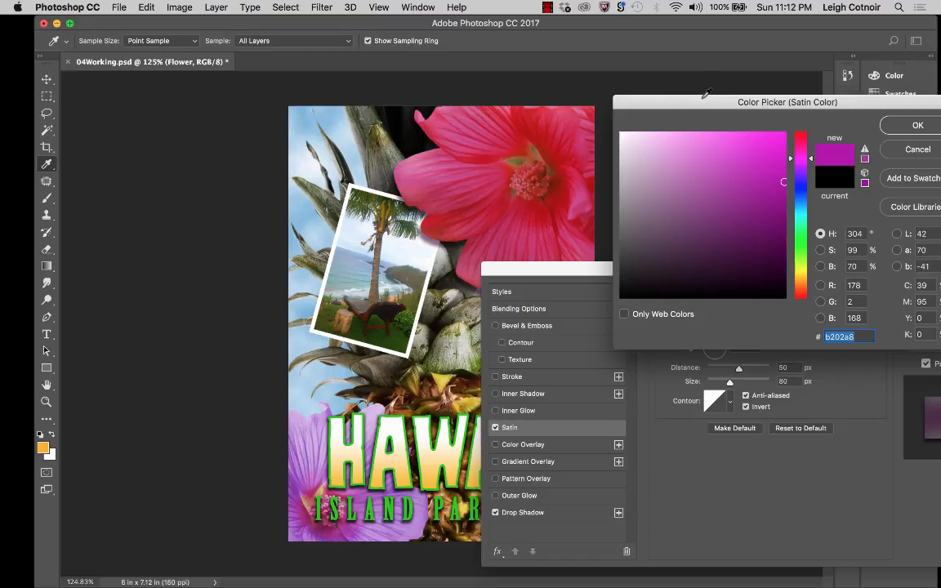
pyautogui.click(786, 158)
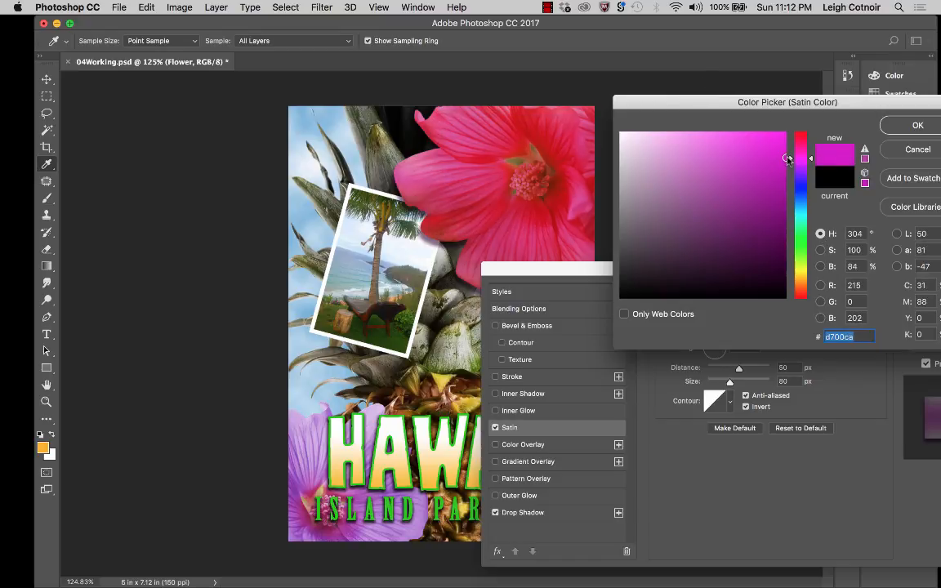
pyautogui.moveTo(788, 159); pyautogui.dragTo(793, 135)
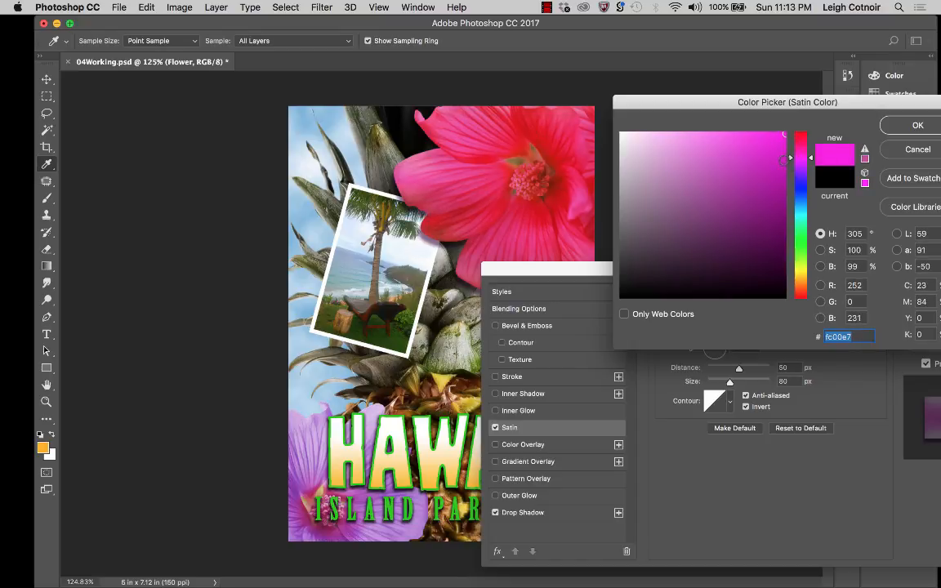
pyautogui.moveTo(786, 163)
pyautogui.mouseDown()
pyautogui.moveTo(783, 194)
pyautogui.moveTo(784, 157)
pyautogui.mouseUp()
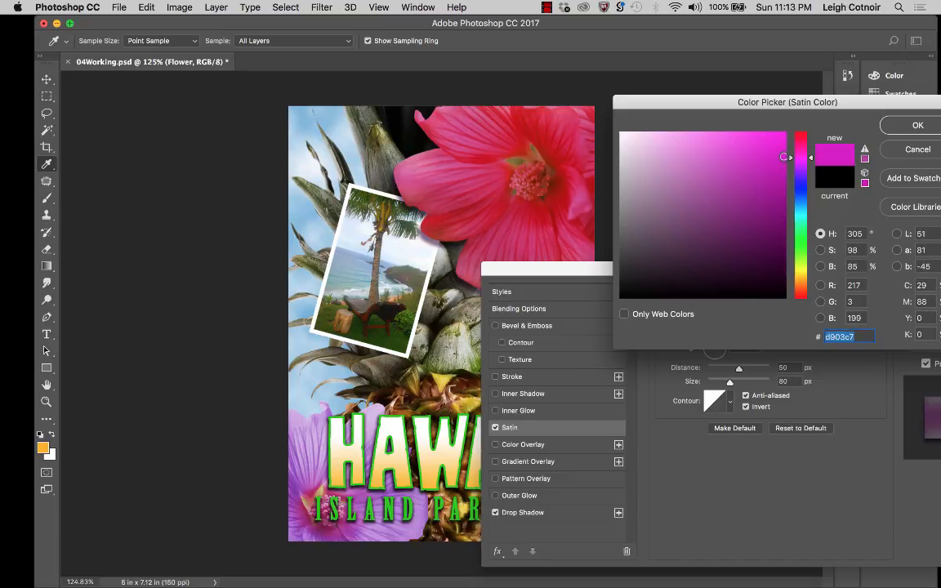
pyautogui.click(917, 125)
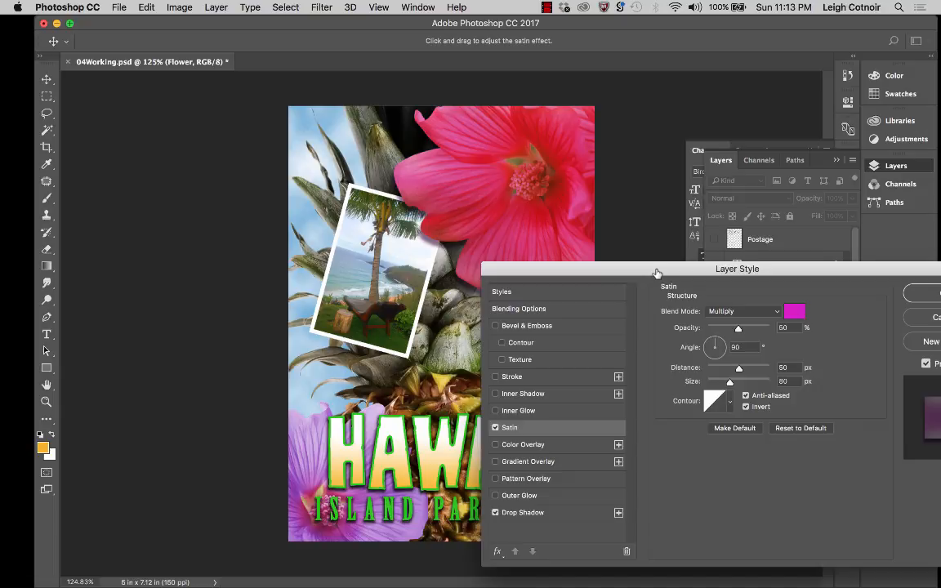
# Set the Satin effect's opacity to 20% and distance to 20 px, comparing the flower with Satin off and on.
pyautogui.moveTo(655, 272); pyautogui.dragTo(642, 309)
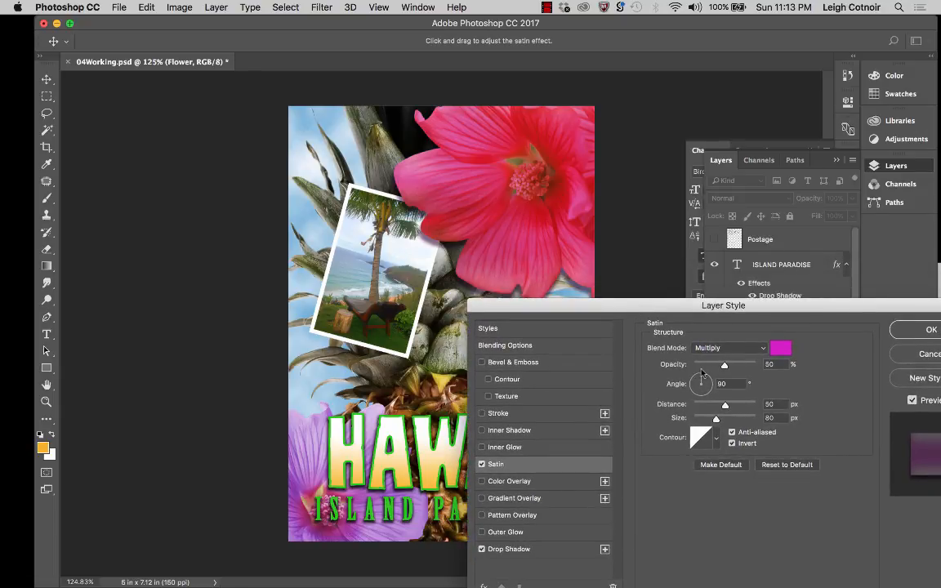
pyautogui.moveTo(724, 366); pyautogui.dragTo(706, 367)
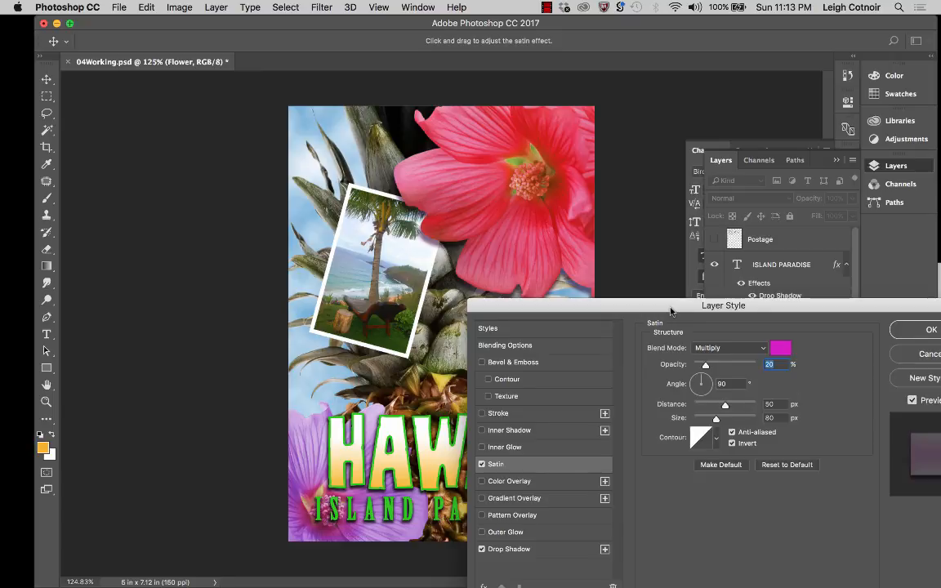
pyautogui.moveTo(670, 311); pyautogui.dragTo(760, 317)
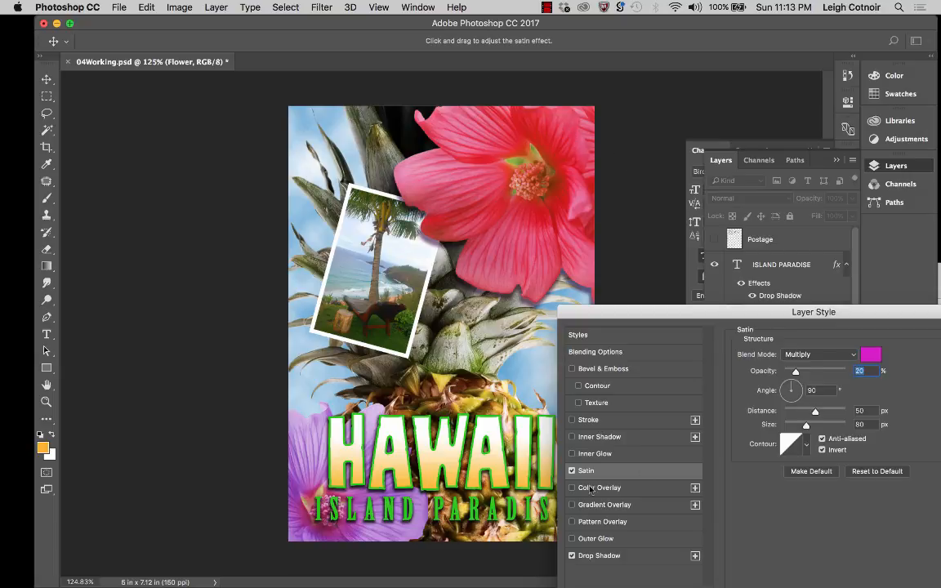
pyautogui.click(572, 472)
pyautogui.click(571, 471)
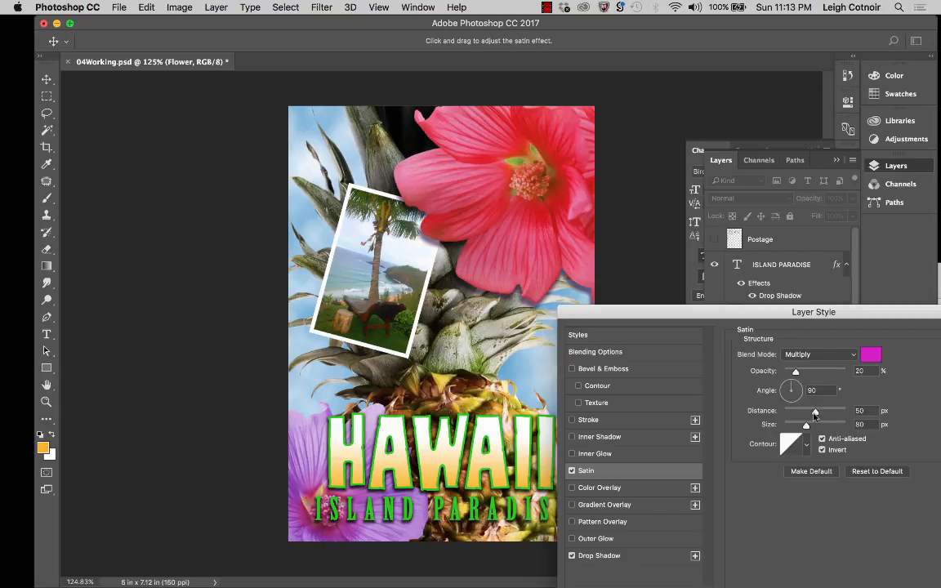
pyautogui.moveTo(814, 414); pyautogui.dragTo(797, 413)
pyautogui.moveTo(763, 317); pyautogui.dragTo(672, 318)
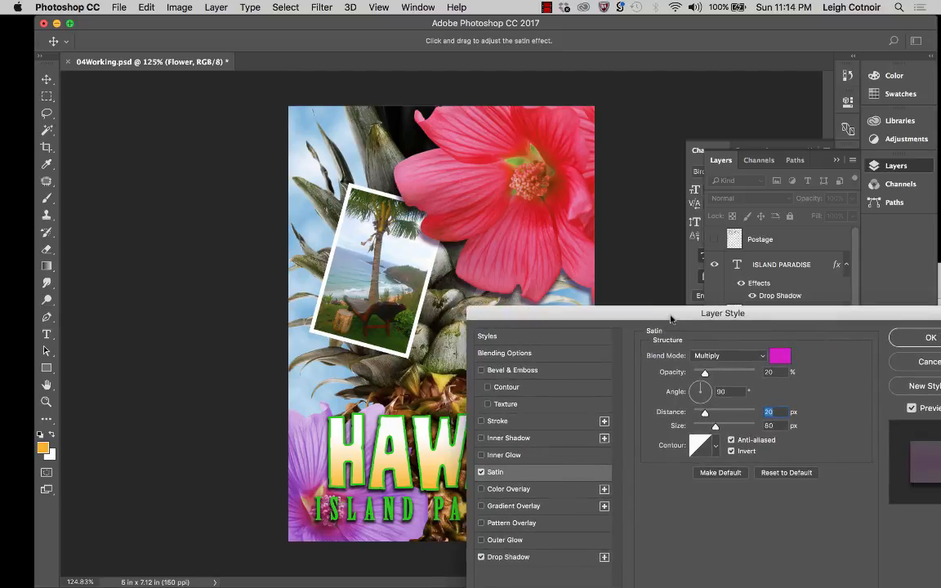
# Apply the Flower layer's Satin settings and save the document.
pyautogui.click(931, 344)
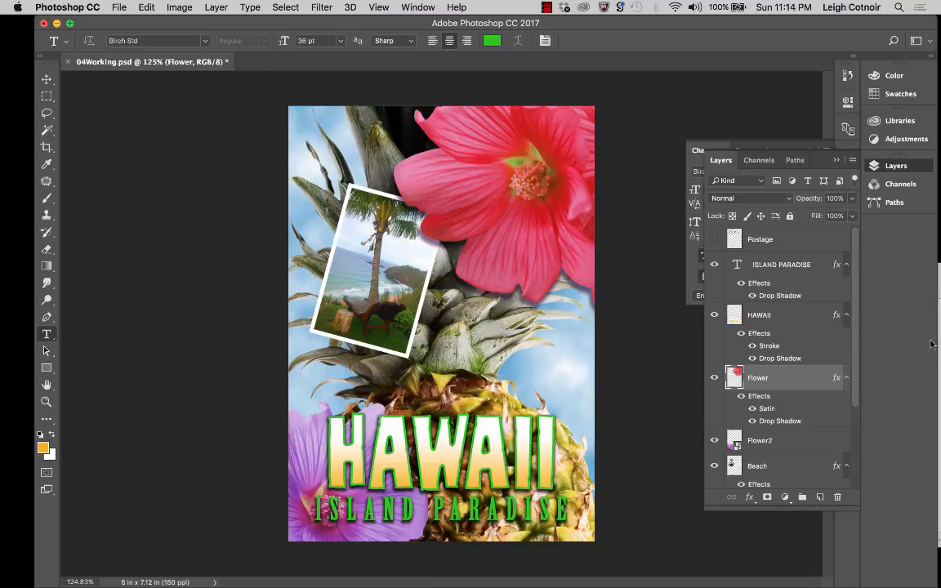
pyautogui.hotkey('ctrl', 's')
# Select the pixels of the Flower2 layer and add a Hue/Saturation adjustment layer masked to that selection.
pyautogui.click(775, 442)
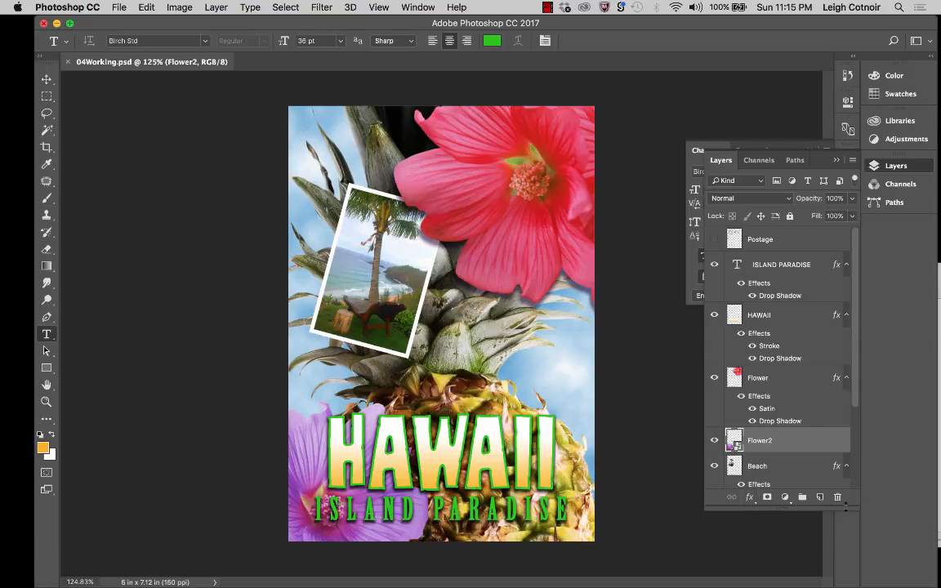
pyautogui.moveTo(846, 512); pyautogui.dragTo(840, 581)
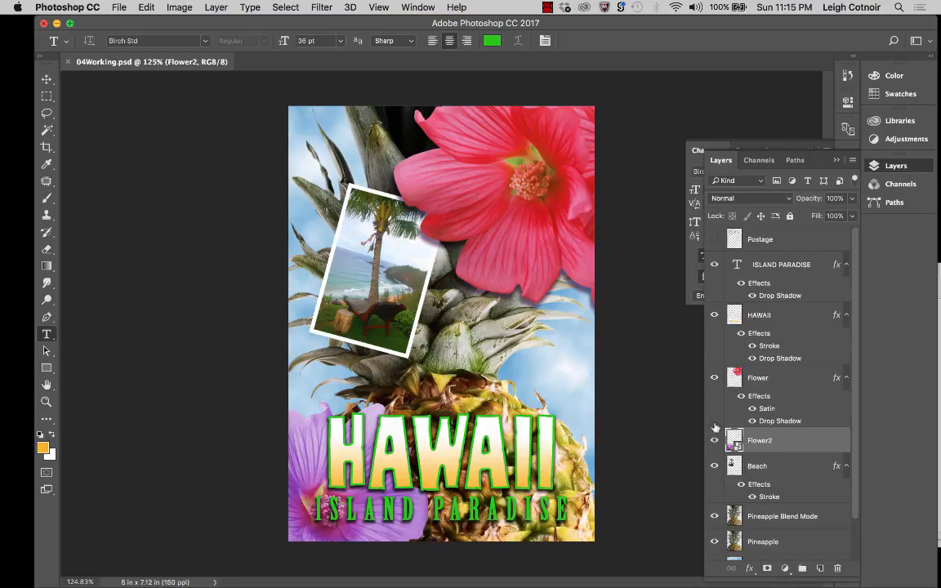
pyautogui.click(737, 463)
pyautogui.click(762, 443)
pyautogui.rightClick(733, 442)
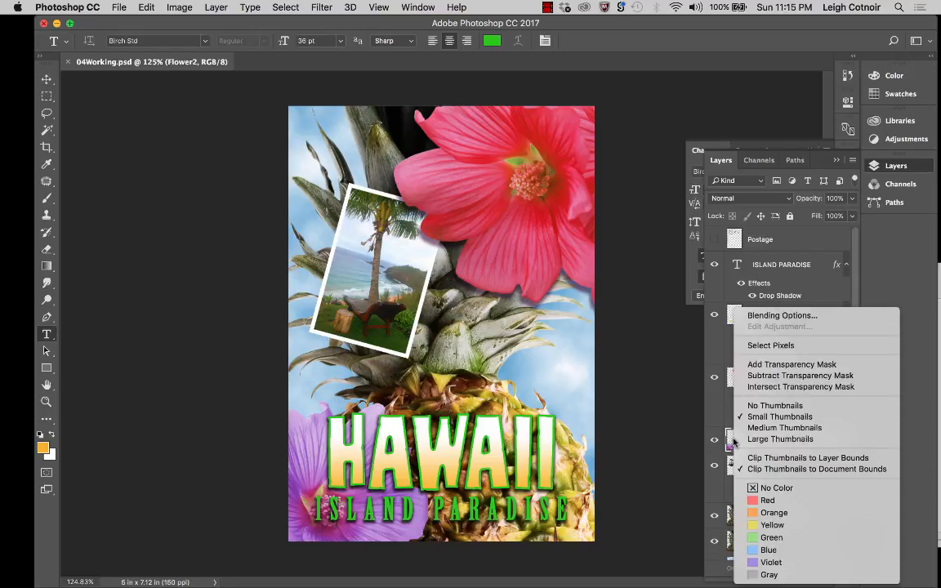
pyautogui.click(753, 345)
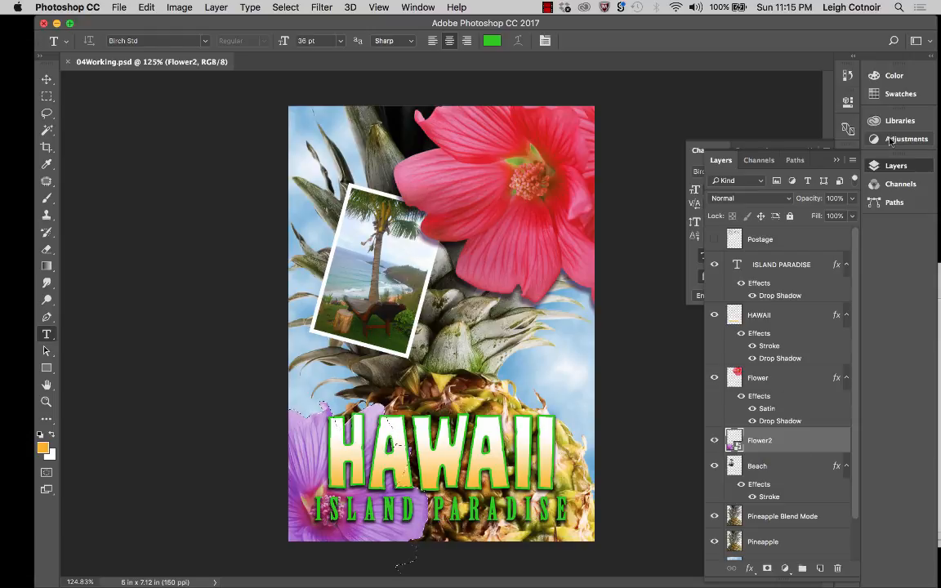
pyautogui.click(888, 140)
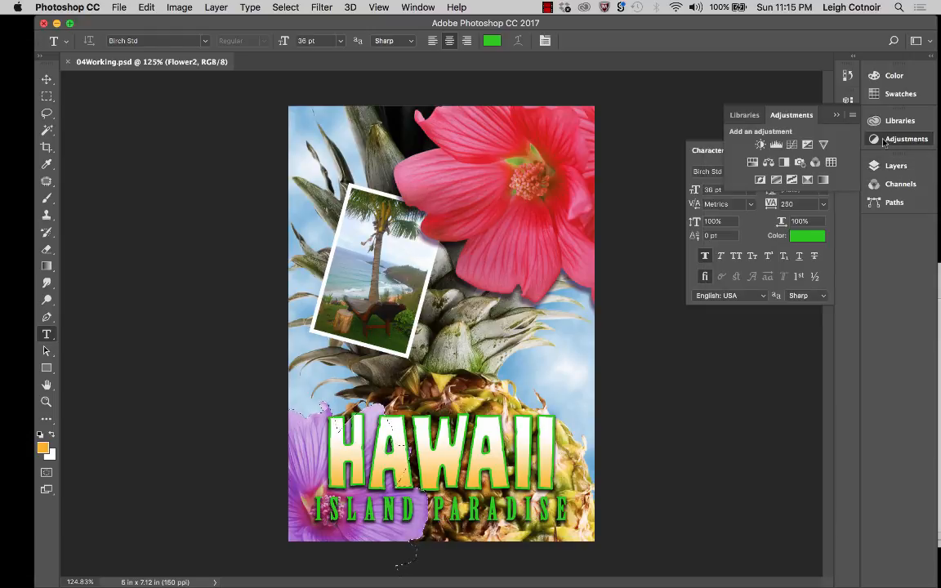
pyautogui.click(753, 163)
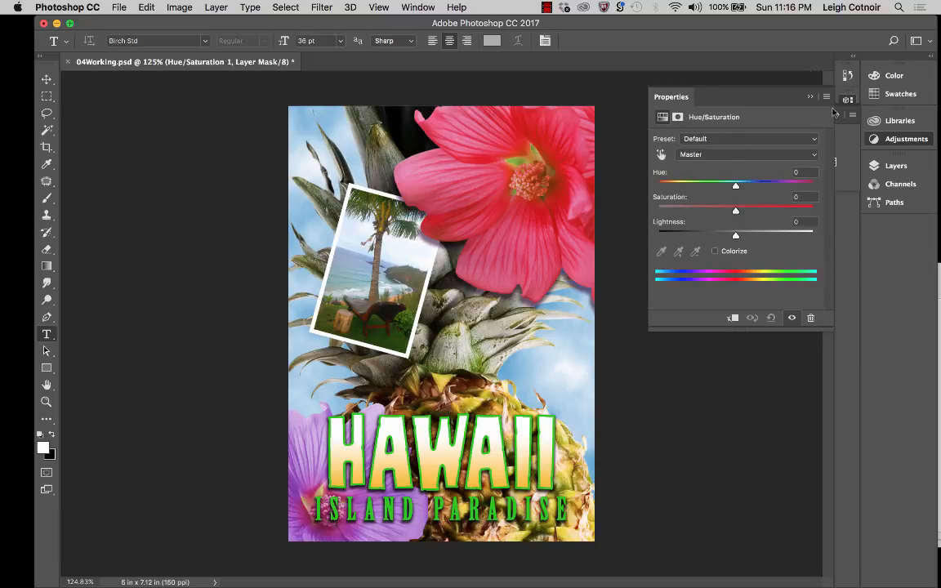
# Try colorizing the purple flower with hue 348 and saturation 68, and switch Colorize back off.
pyautogui.click(716, 251)
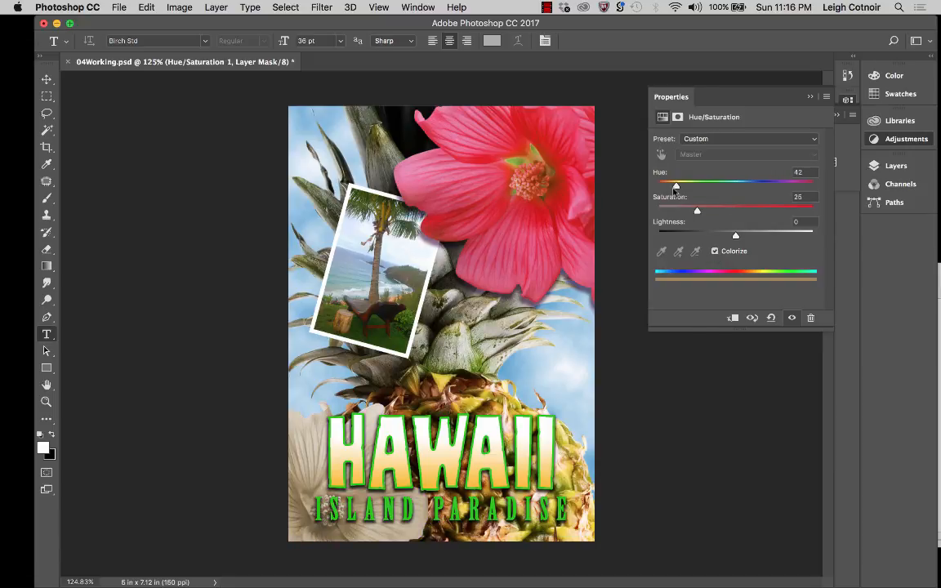
pyautogui.moveTo(676, 187); pyautogui.dragTo(808, 187)
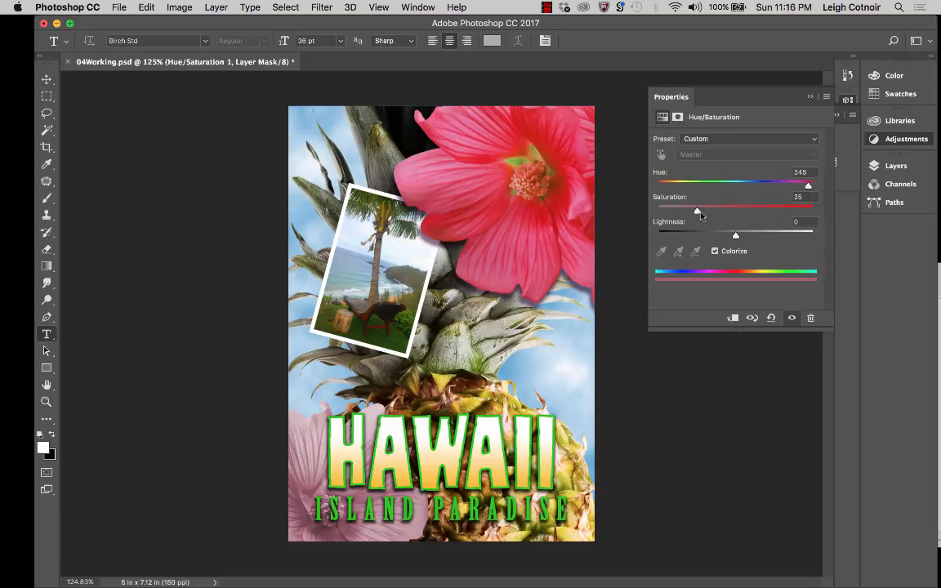
pyautogui.moveTo(711, 214); pyautogui.dragTo(758, 217)
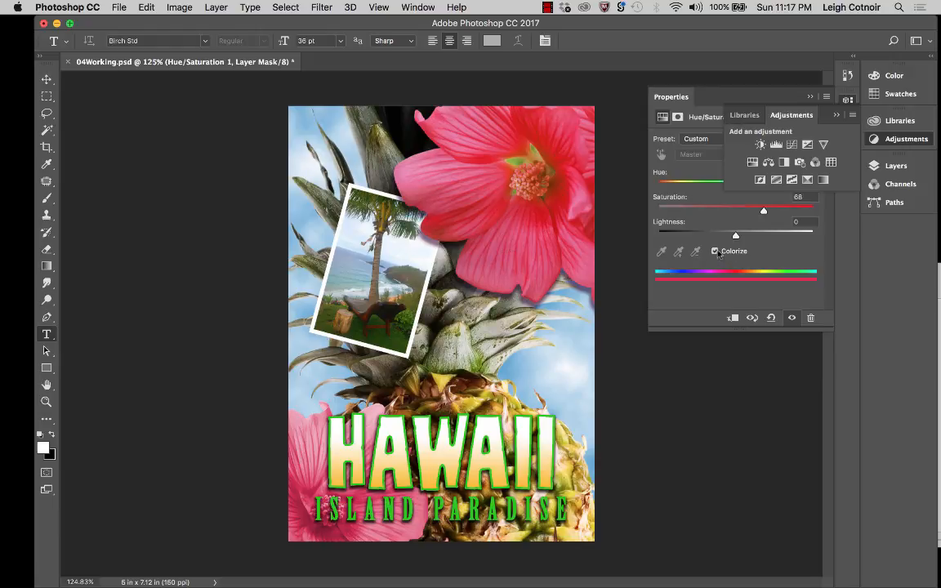
pyautogui.click(716, 252)
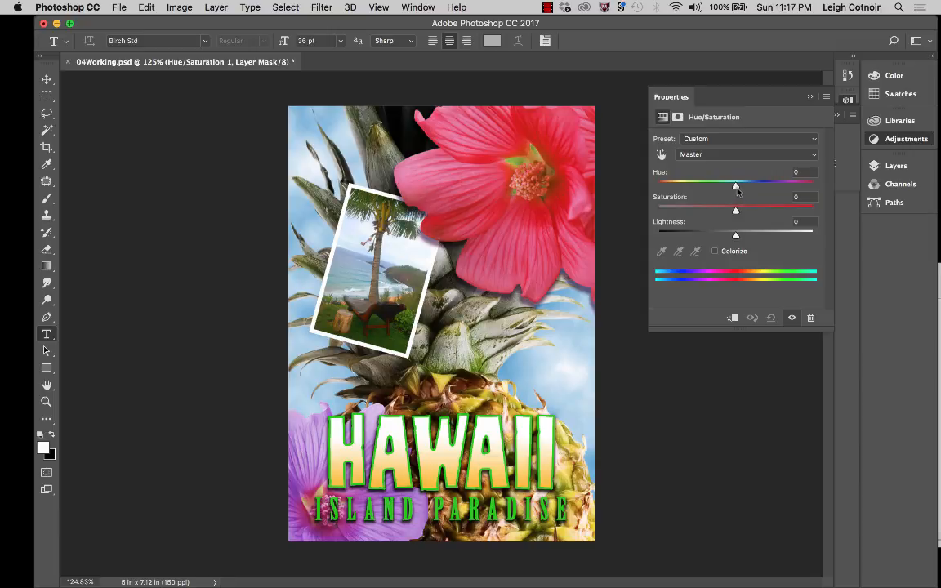
# Shift the purple flower towards pink with hue +43 and saturation +18, and return to the layer list.
pyautogui.moveTo(736, 188); pyautogui.dragTo(770, 193)
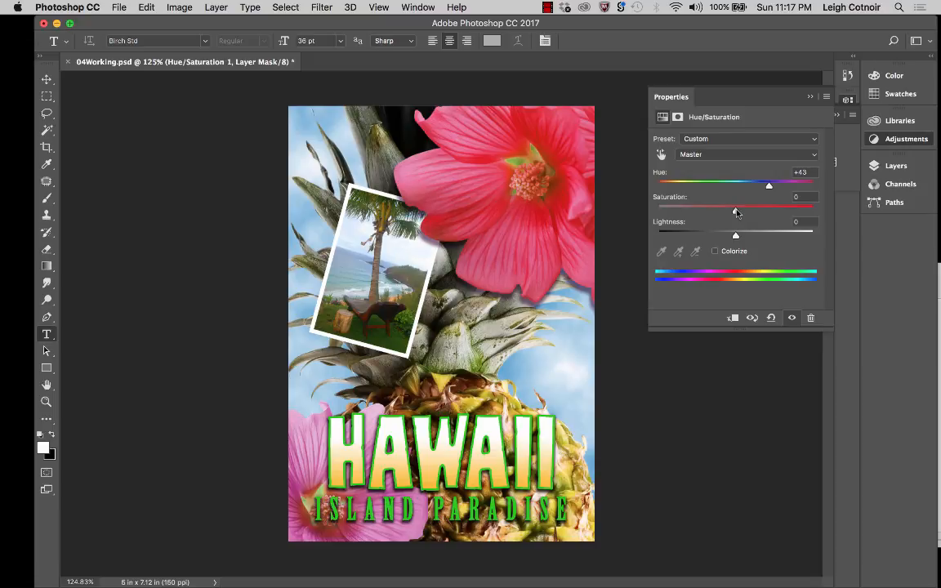
pyautogui.moveTo(736, 211)
pyautogui.mouseDown()
pyautogui.moveTo(766, 213)
pyautogui.moveTo(750, 214)
pyautogui.mouseUp()
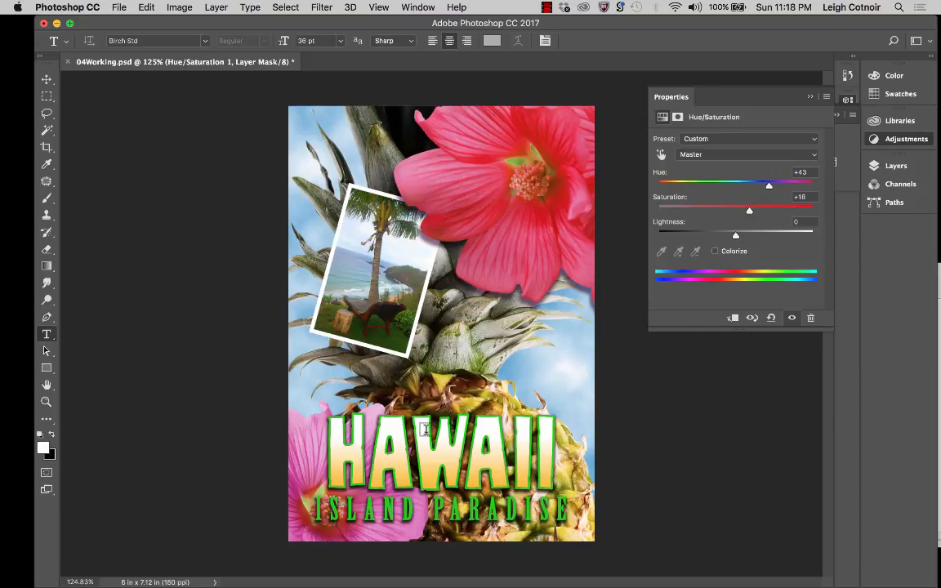
pyautogui.click(809, 96)
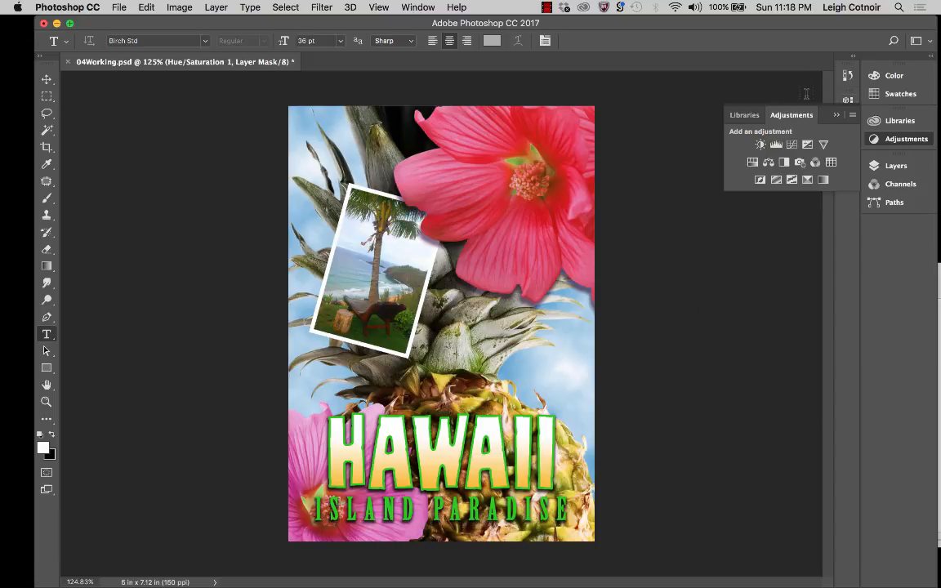
pyautogui.click(896, 165)
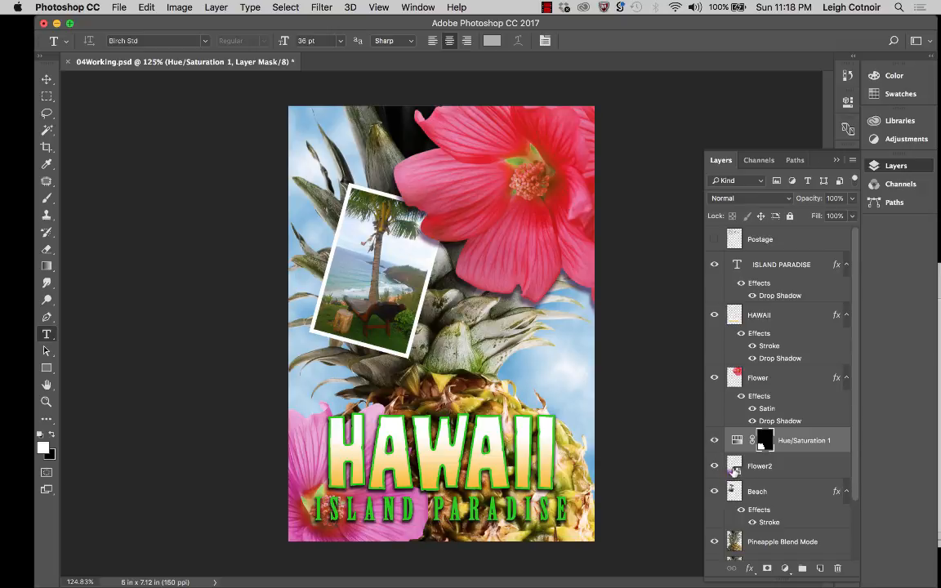
pyautogui.rightClick(734, 467)
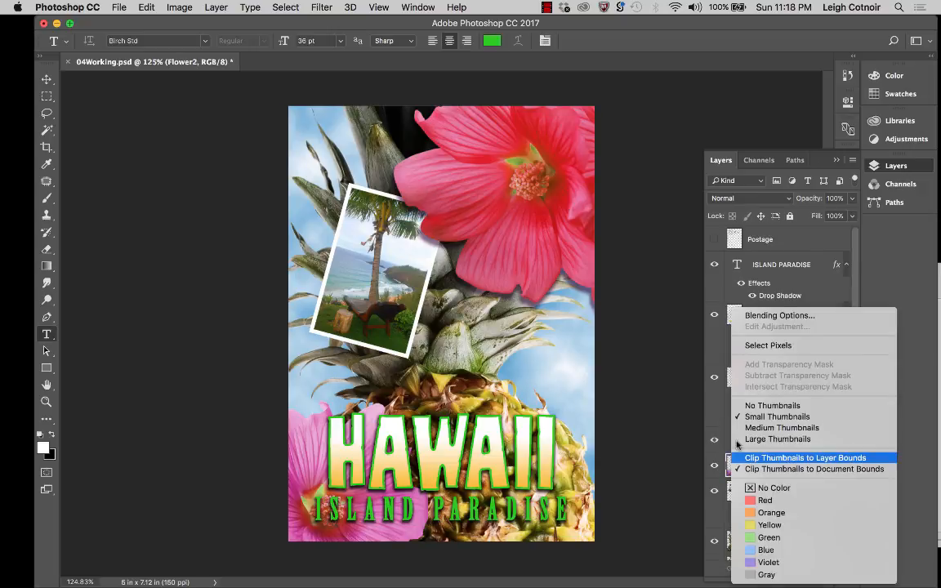
pyautogui.click(708, 415)
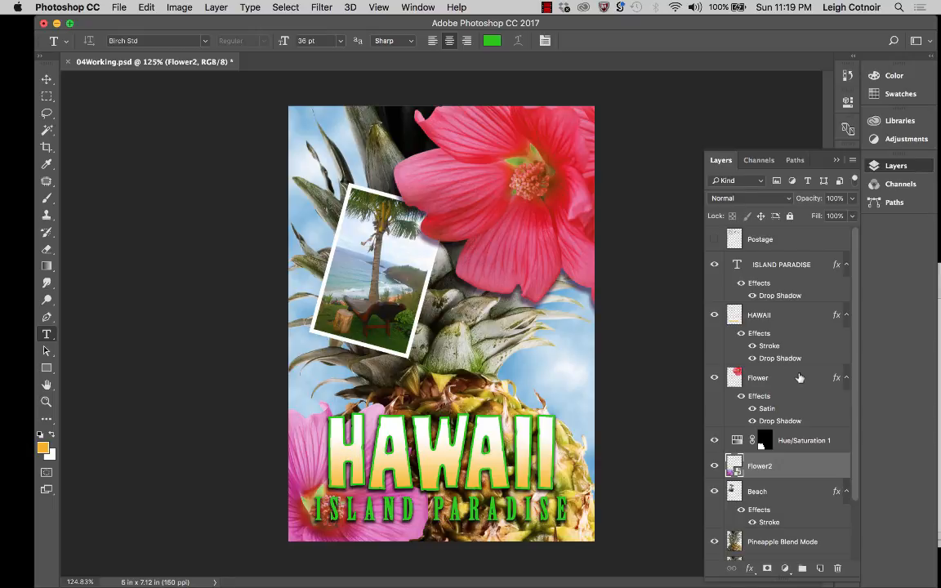
# Copy the layer style of the Flower layer and paste it onto the Flower2 layer.
pyautogui.click(753, 379)
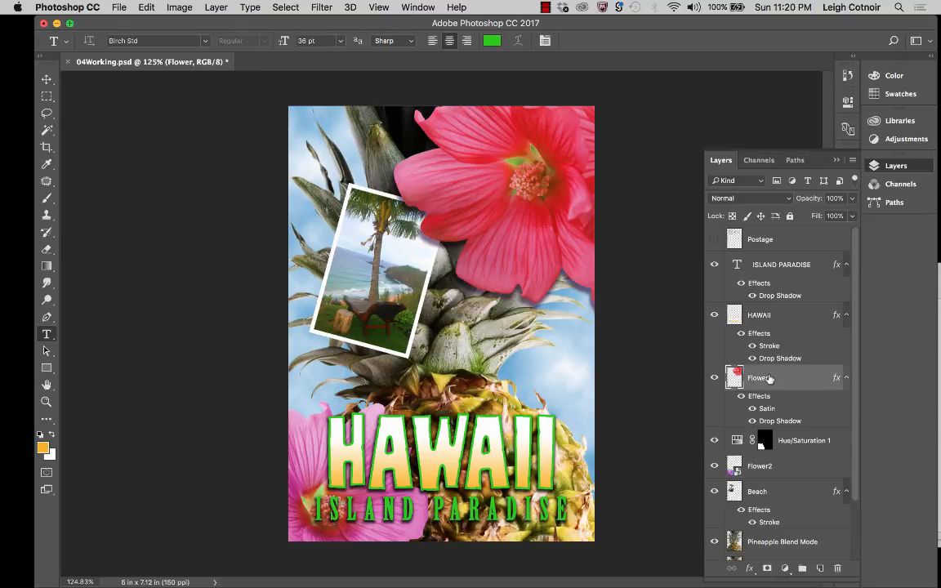
pyautogui.rightClick(769, 379)
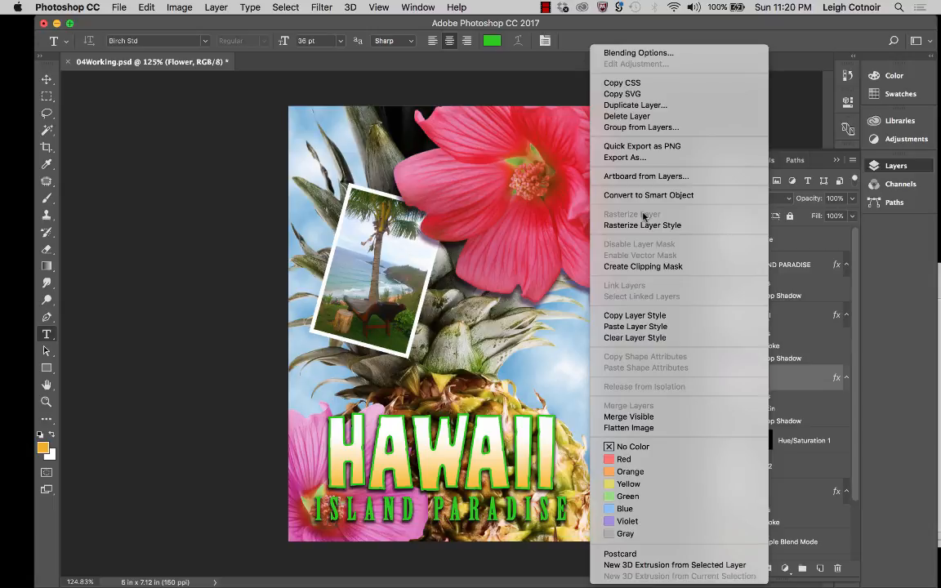
pyautogui.click(636, 315)
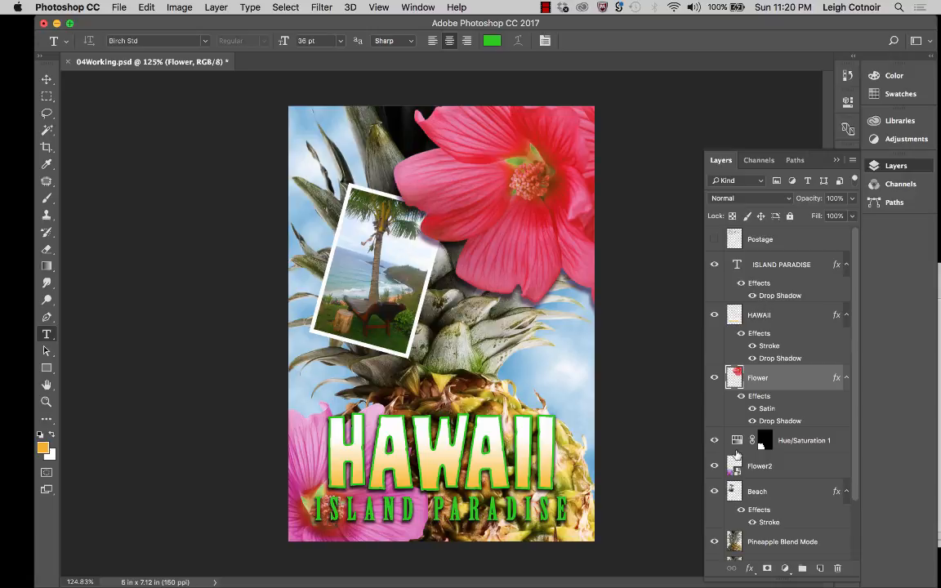
pyautogui.click(734, 465)
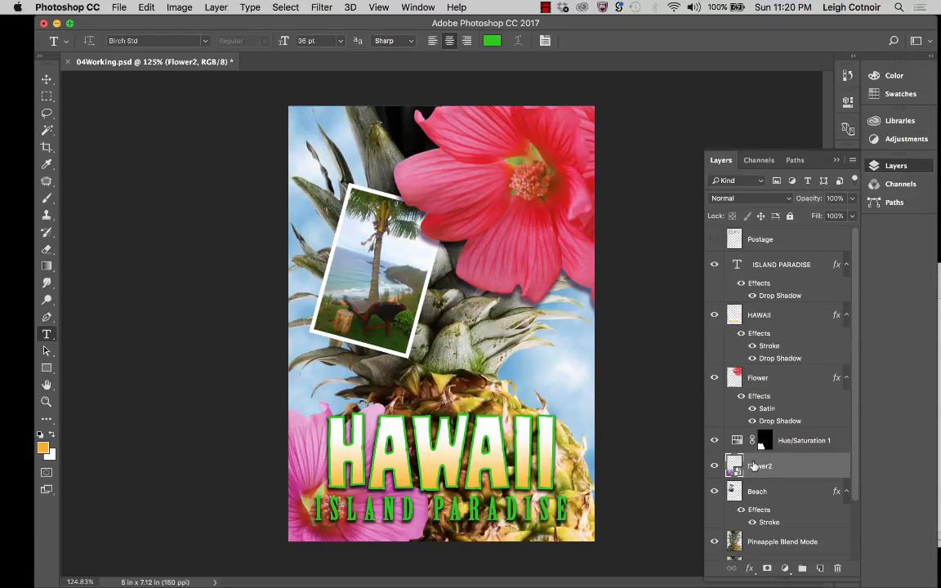
pyautogui.rightClick(753, 466)
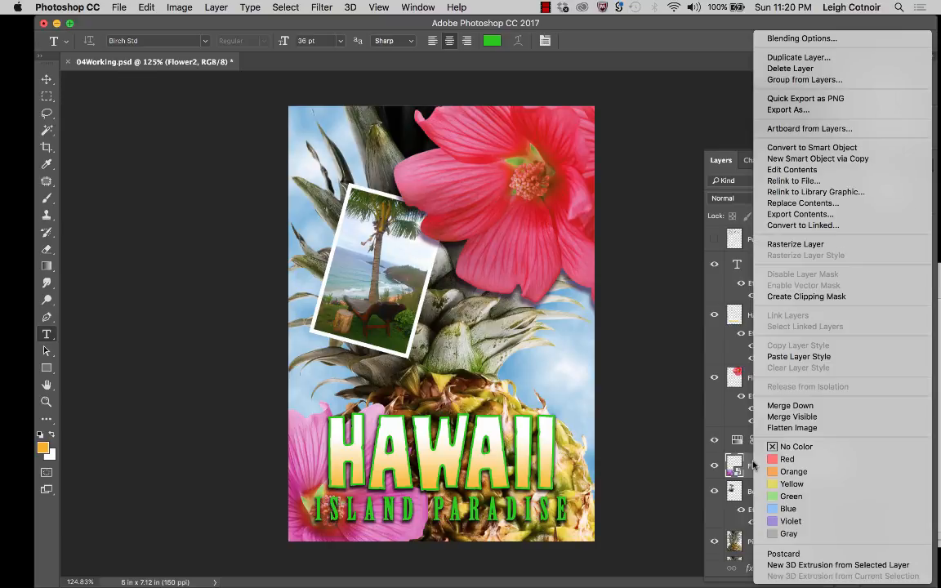
pyautogui.click(784, 357)
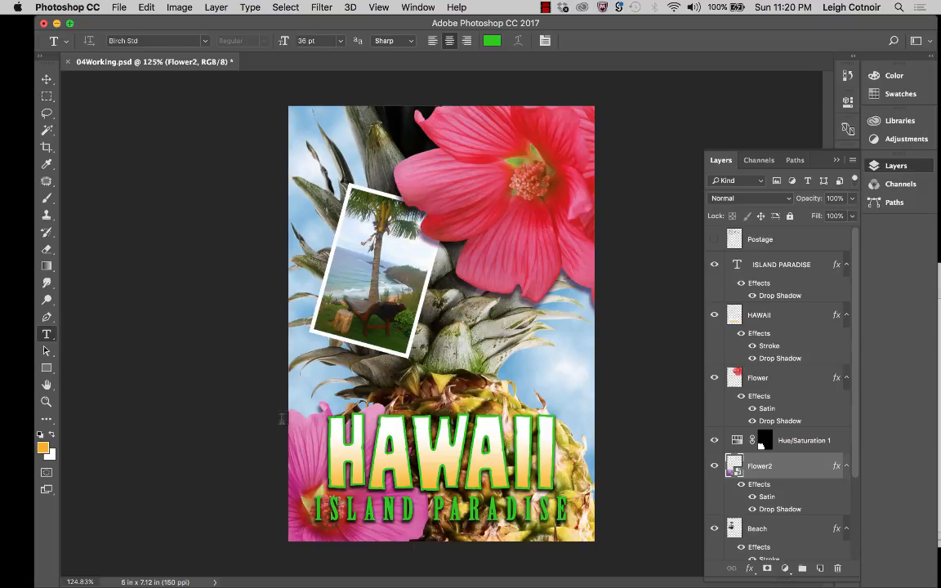
pyautogui.click(752, 497)
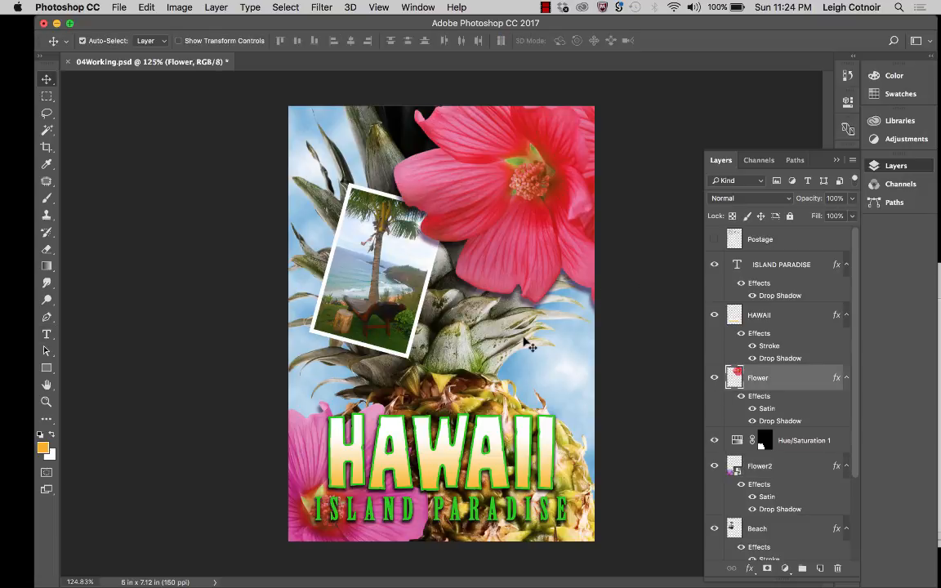
# Show the Postage layer and move the postmark down so it overlaps the beach photo and the red flower.
pyautogui.click(758, 240)
pyautogui.click(713, 239)
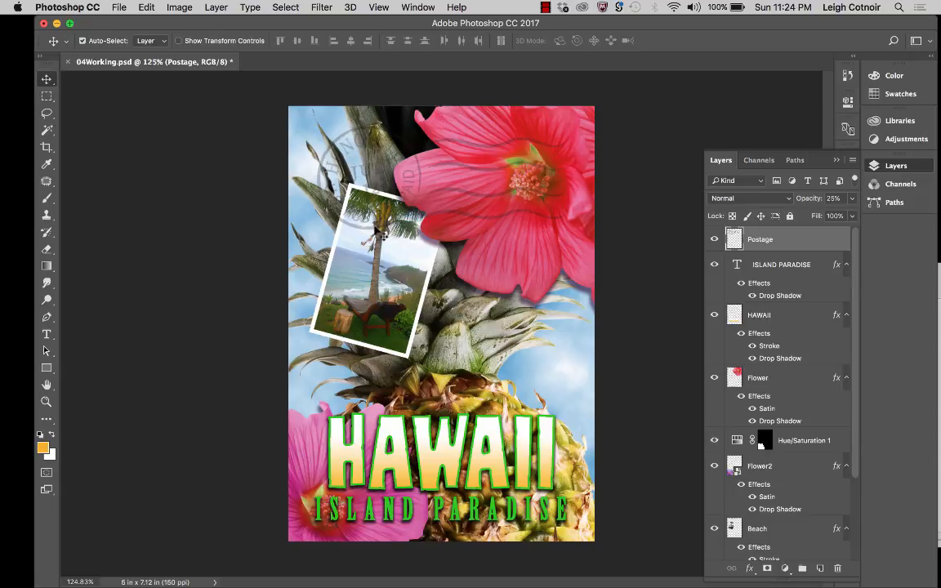
pyautogui.click(430, 181)
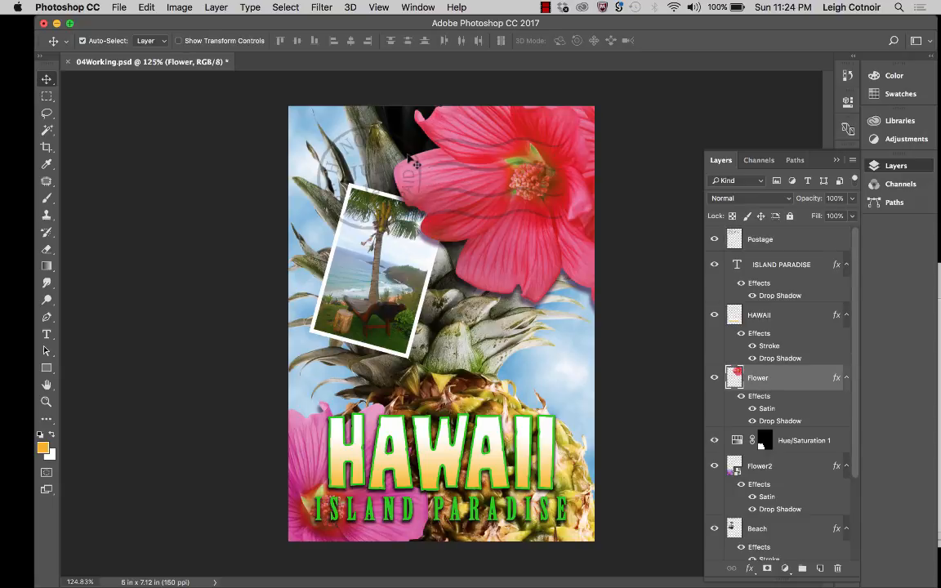
pyautogui.moveTo(413, 160); pyautogui.dragTo(482, 242)
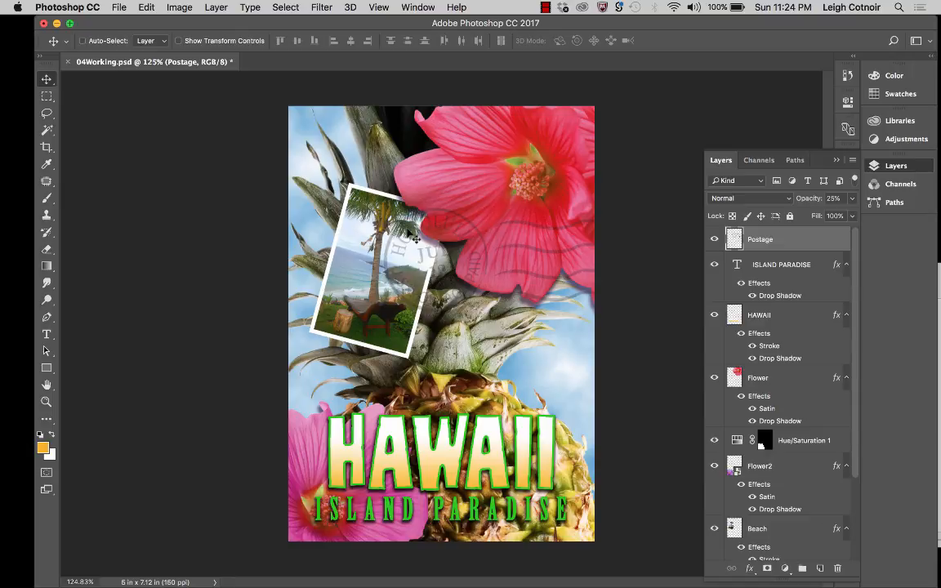
# Scale the postmark to about 90% and place its centre at about X 524 px, Y 379 px.
pyautogui.press('super')
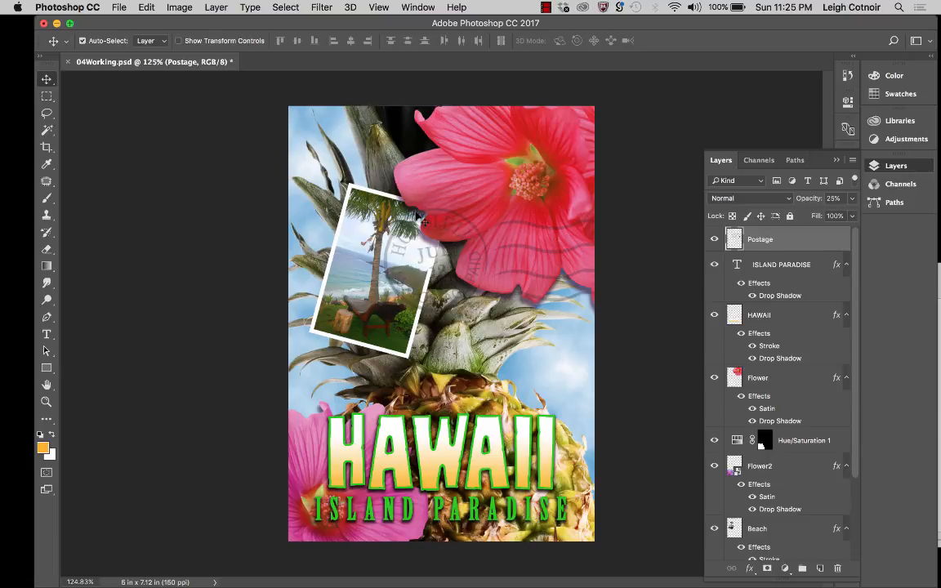
pyautogui.press('super+t')
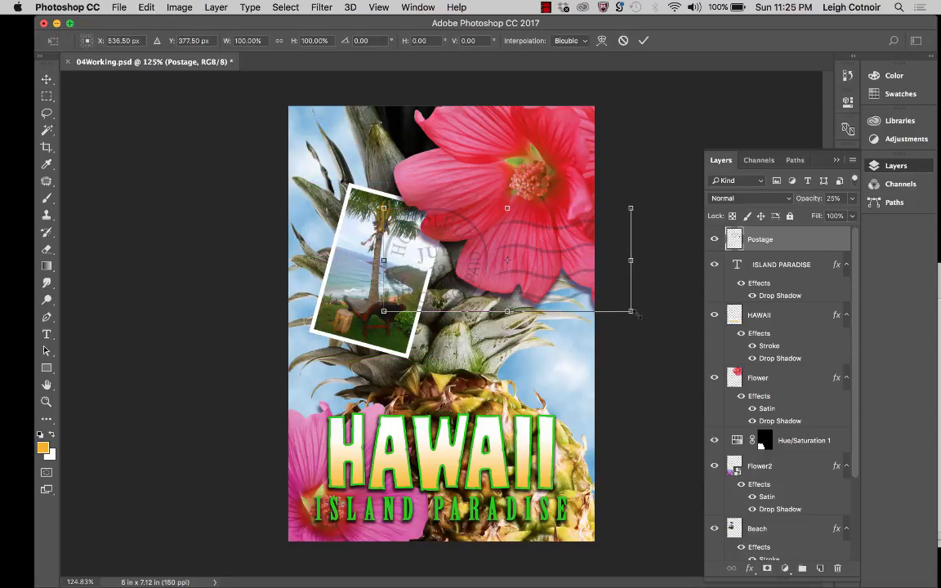
pyautogui.moveTo(631, 311); pyautogui.dragTo(606, 303)
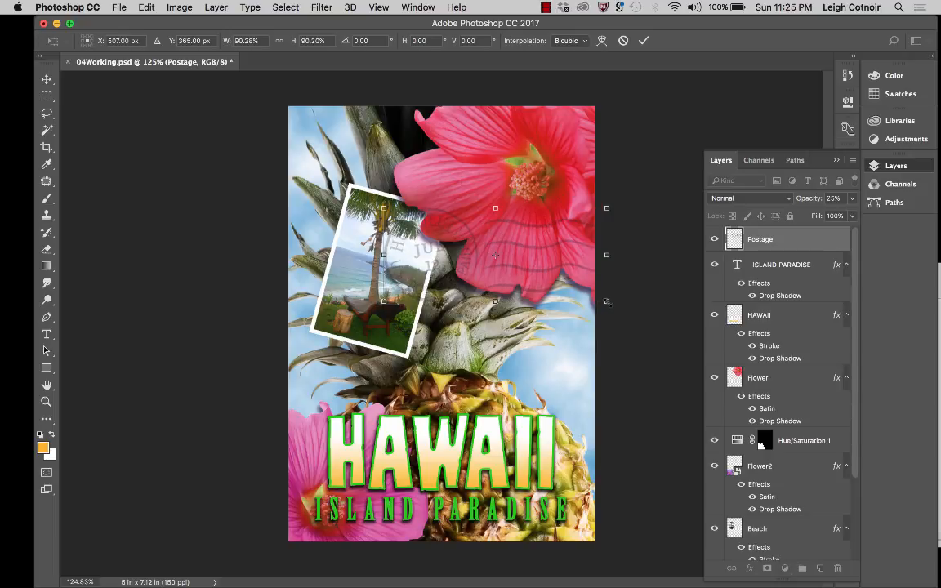
pyautogui.moveTo(477, 247); pyautogui.dragTo(482, 253)
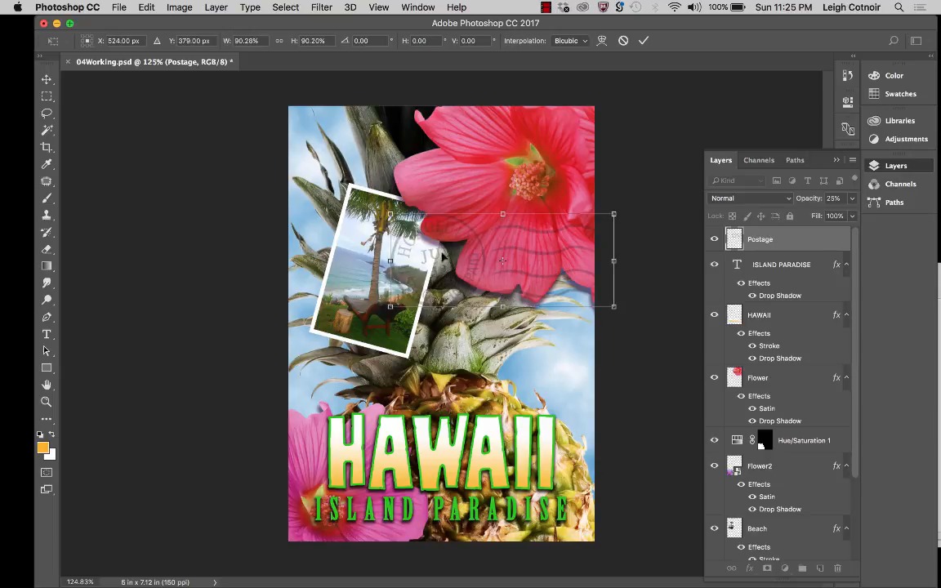
pyautogui.press('Return')
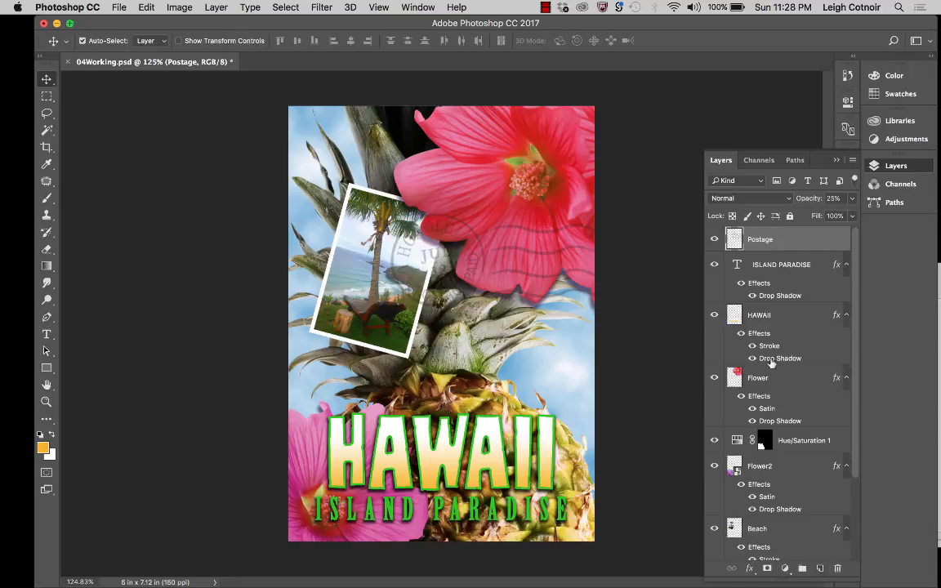
# Create a new layer above Postage and name it border.
pyautogui.click(821, 570)
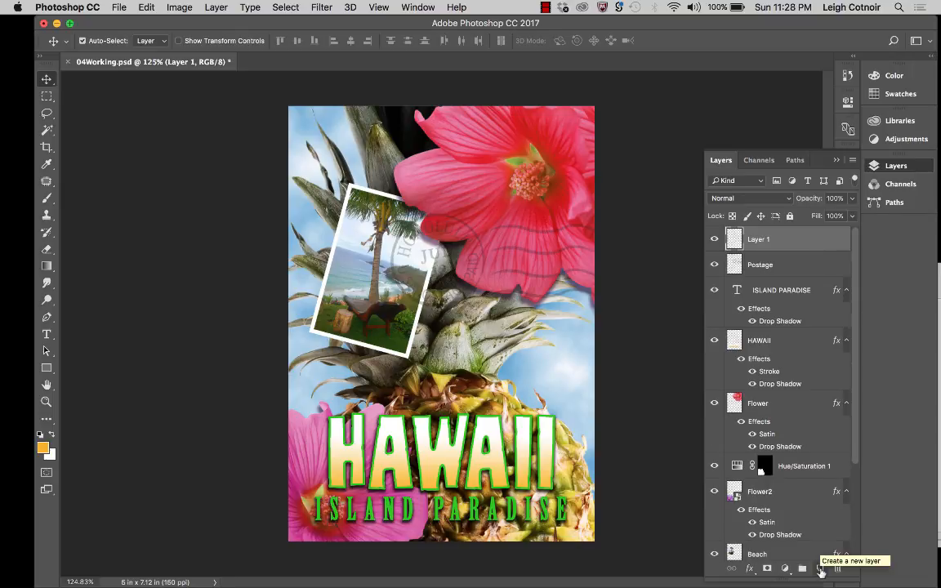
pyautogui.doubleClick(758, 239)
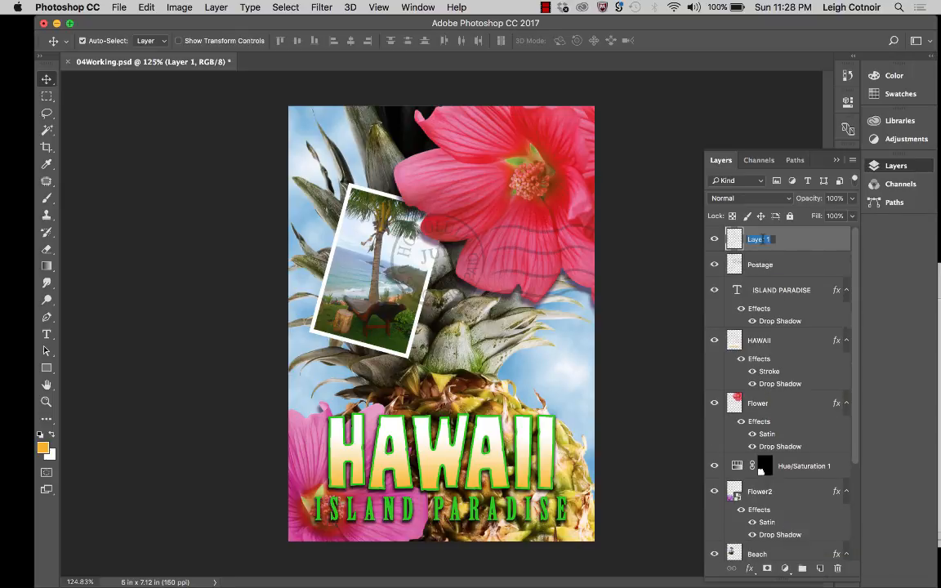
pyautogui.write('border')
pyautogui.press('Return')
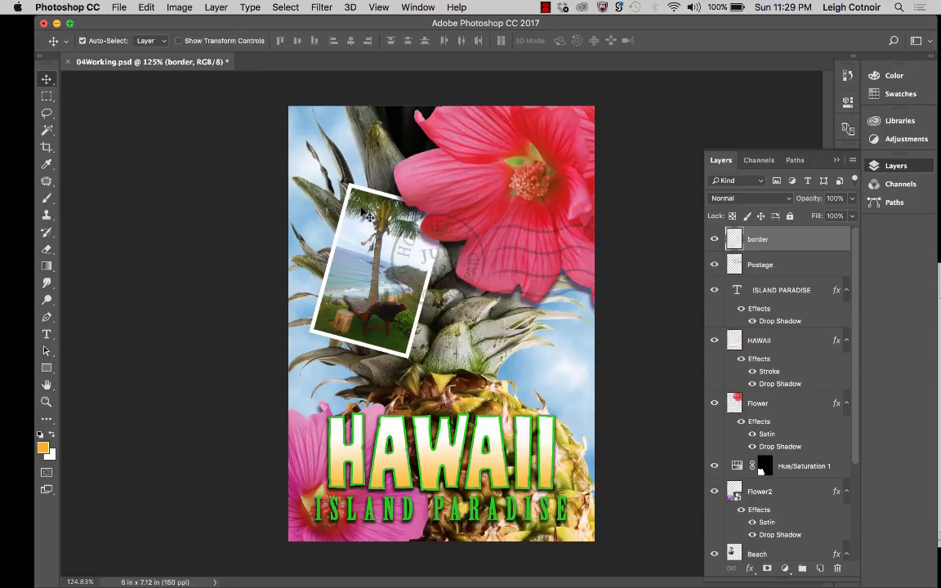
# Select the entire canvas and convert the selection into a 10-pixel border selection.
pyautogui.press('super+a')
pyautogui.click(288, 8)
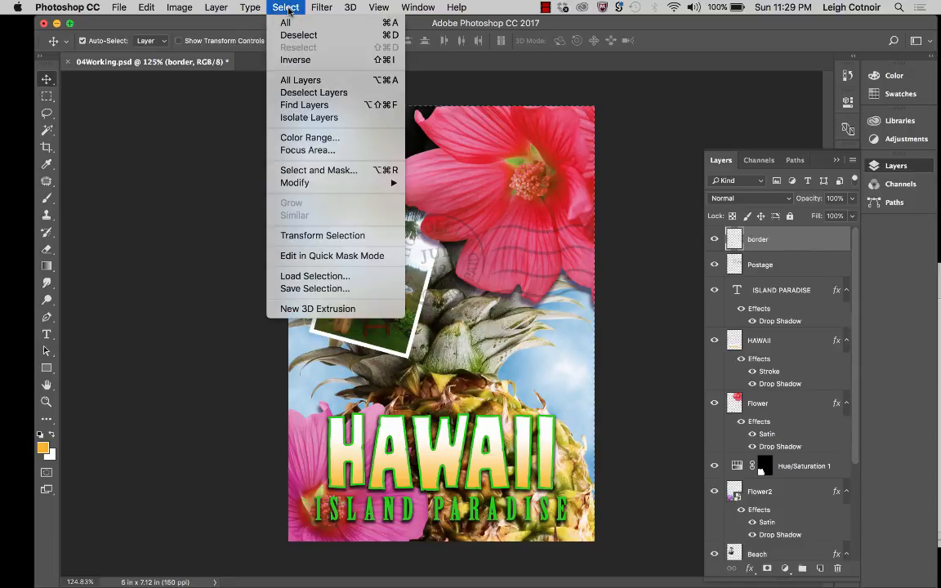
pyautogui.moveTo(335, 181)
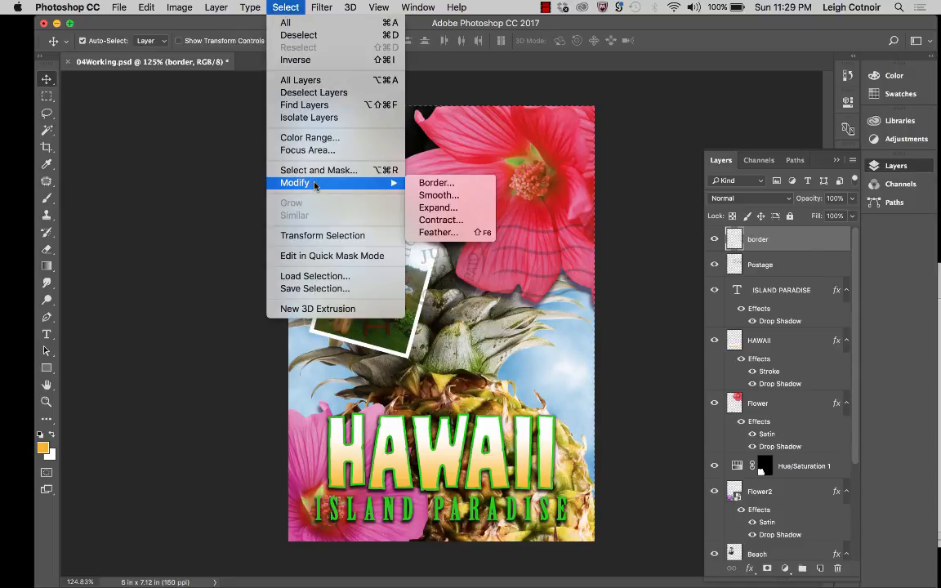
pyautogui.click(438, 184)
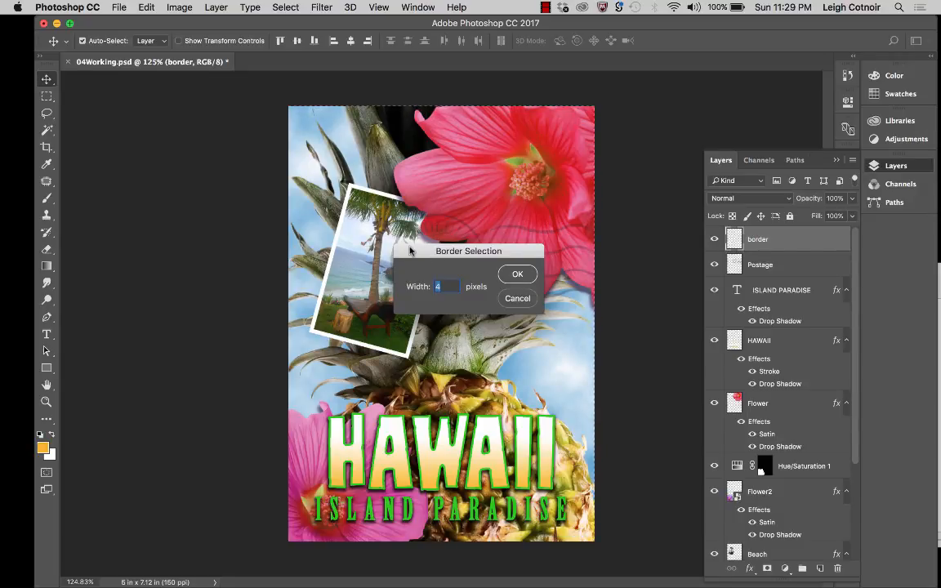
pyautogui.moveTo(410, 250); pyautogui.dragTo(536, 167)
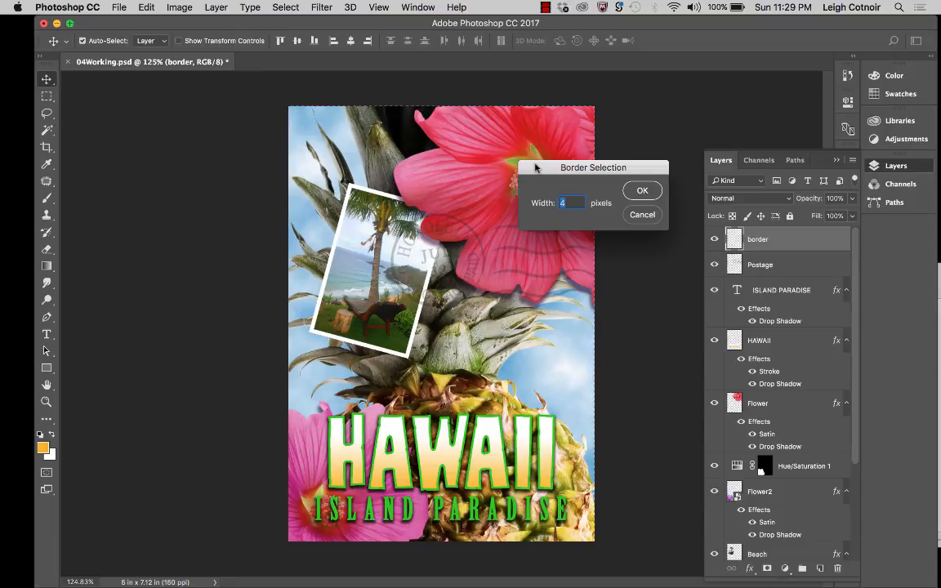
pyautogui.write('10')
pyautogui.click(641, 191)
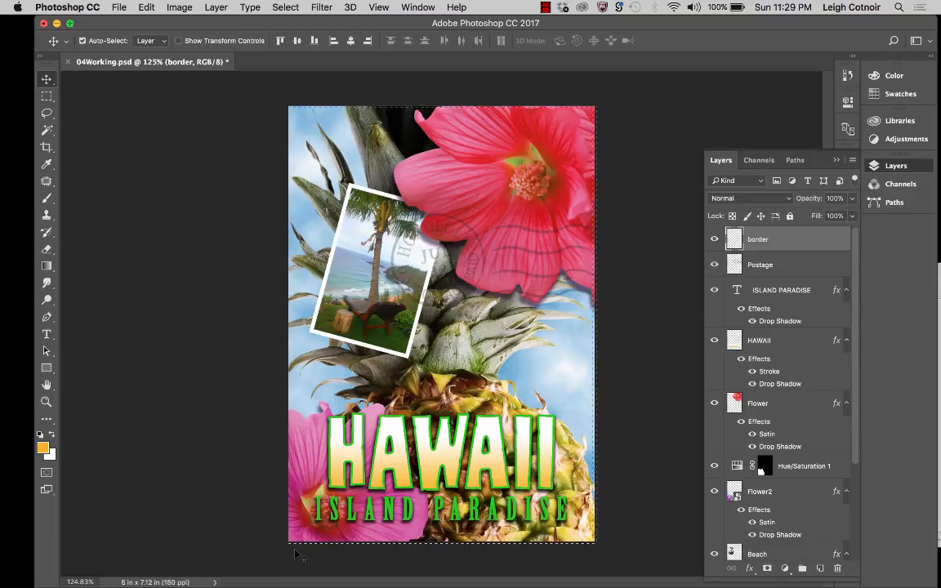
# Make white the foreground colour and fill the border selection on the border layer using the Paint Bucket tool.
pyautogui.press('super')
pyautogui.click(52, 439)
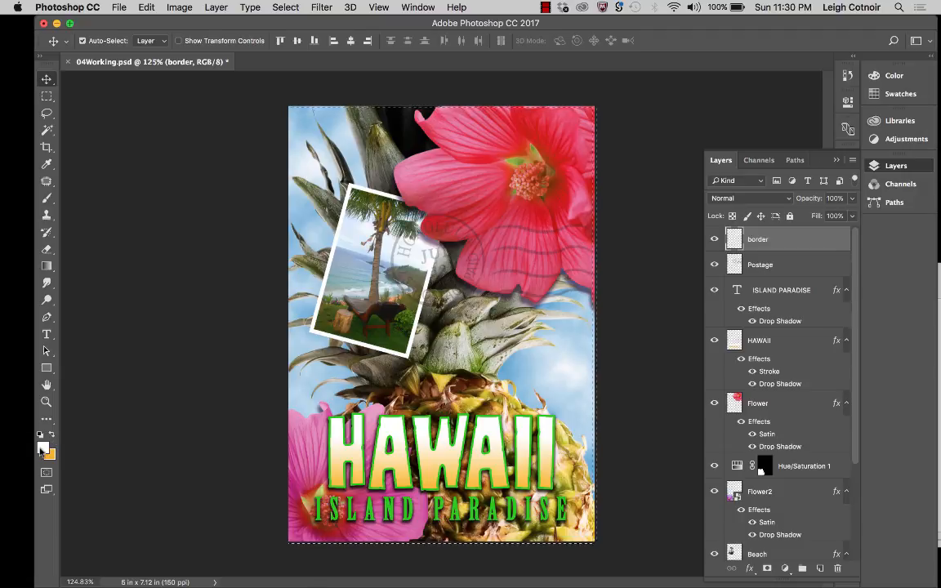
pyautogui.click(48, 267)
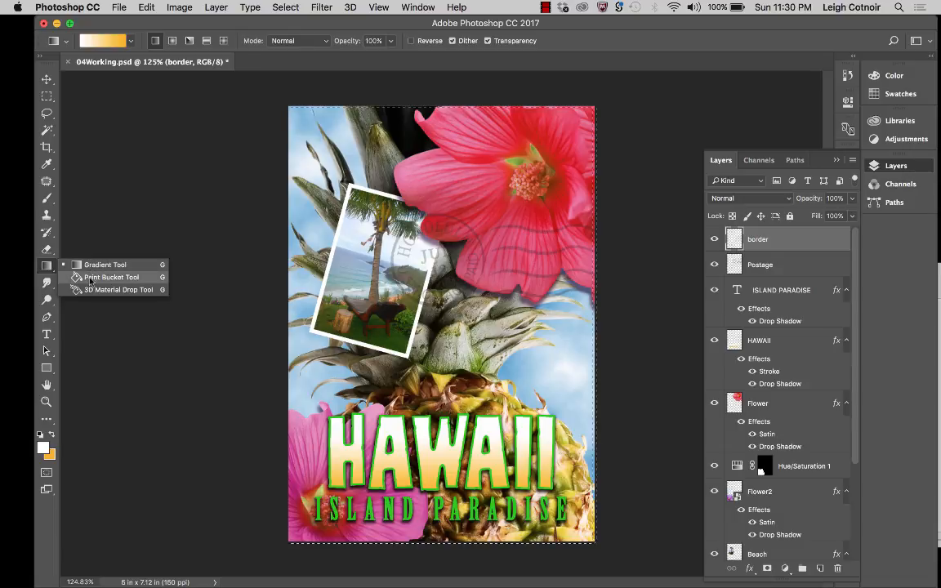
pyautogui.click(96, 277)
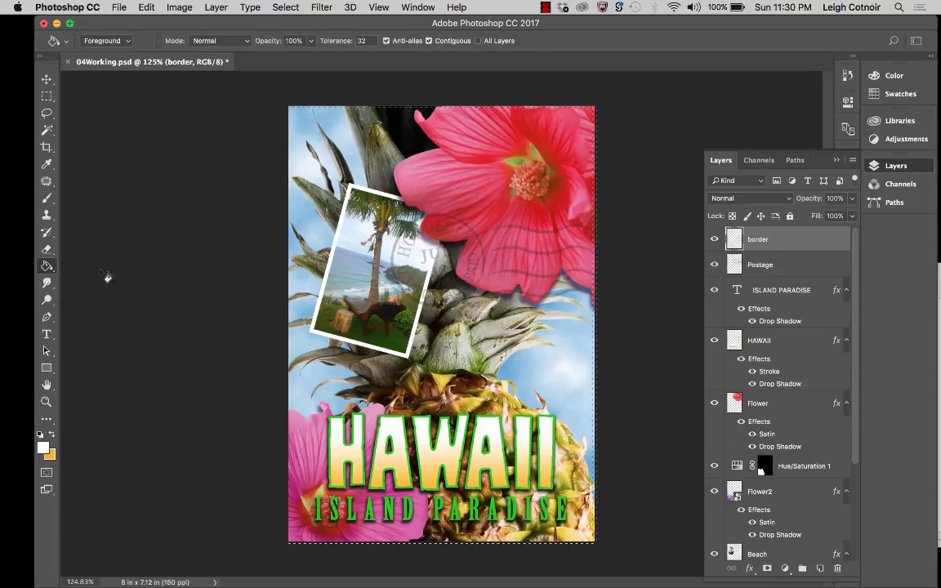
pyautogui.click(308, 111)
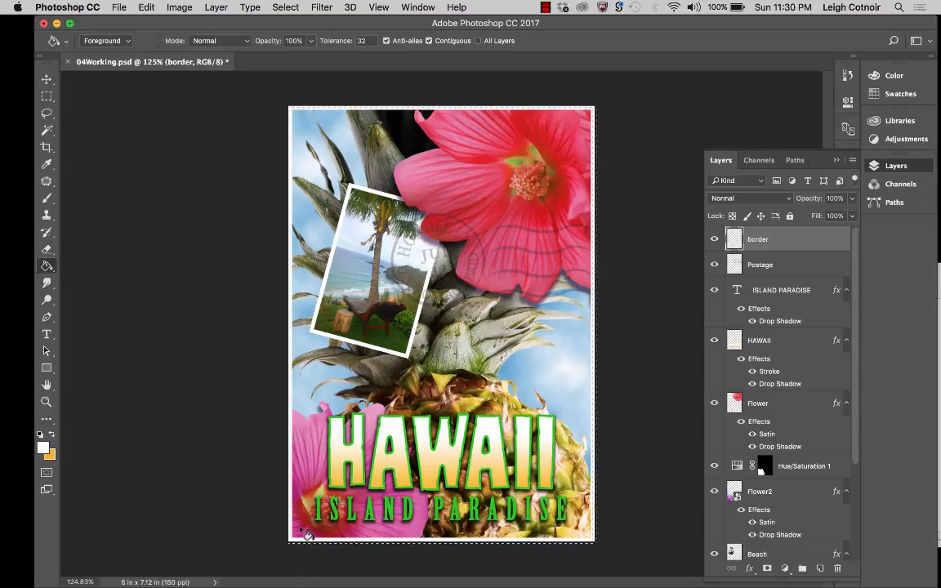
# Inspect the white border at the postcard's upper-left corner and set the Paint Bucket tolerance to 255.
pyautogui.scroll(5, 305, 534)
pyautogui.scroll(1, 252, 319)
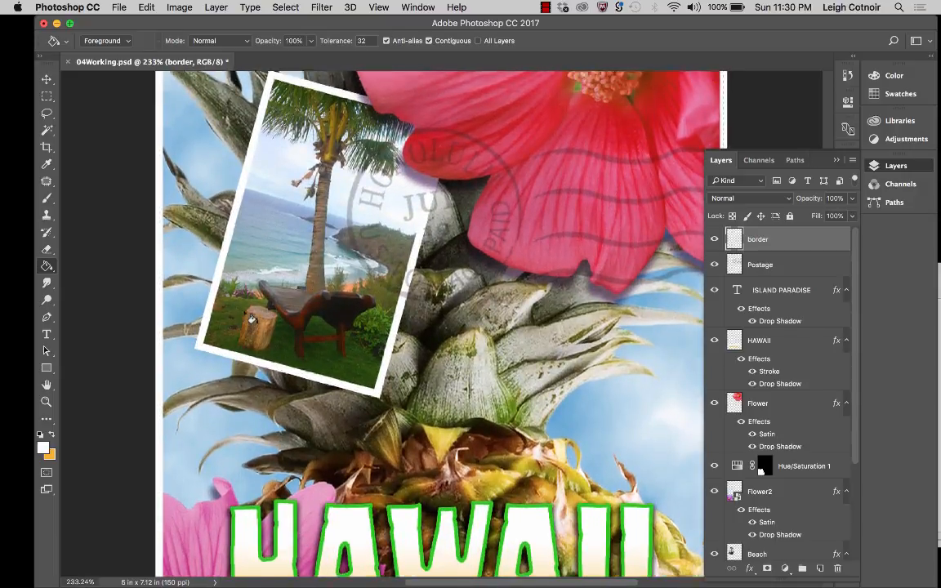
pyautogui.scroll(5, 252, 319)
pyautogui.hscroll(-2, 252, 319)
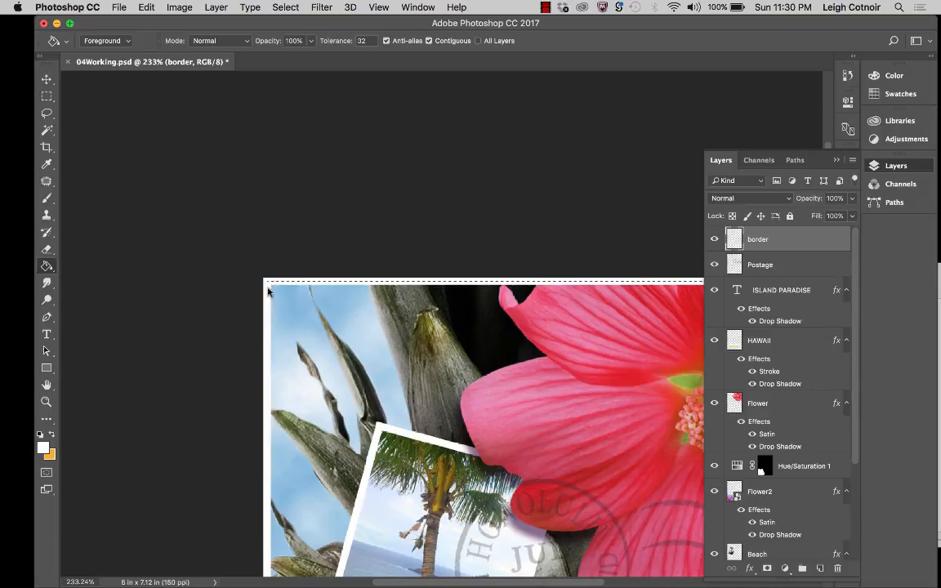
pyautogui.click(325, 38)
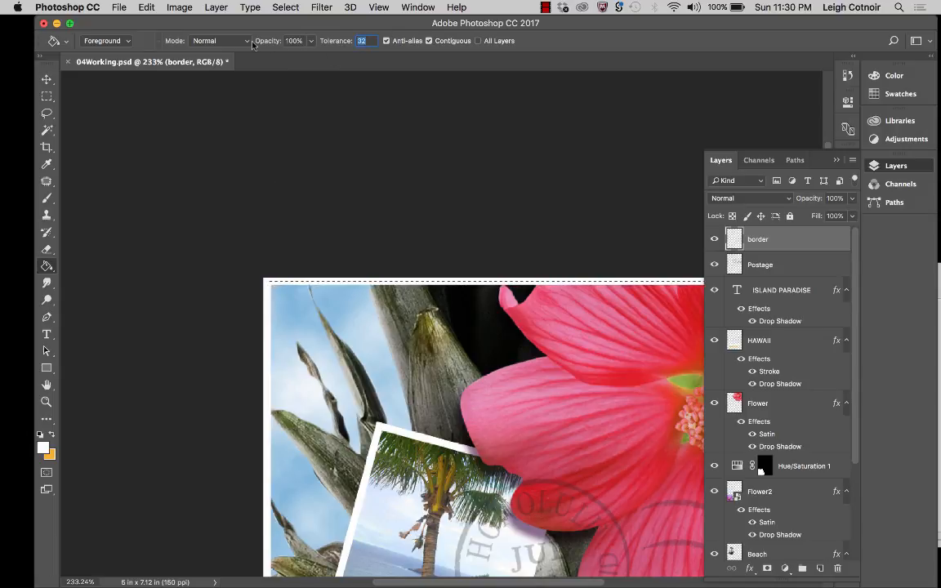
pyautogui.write('255')
pyautogui.press('Return')
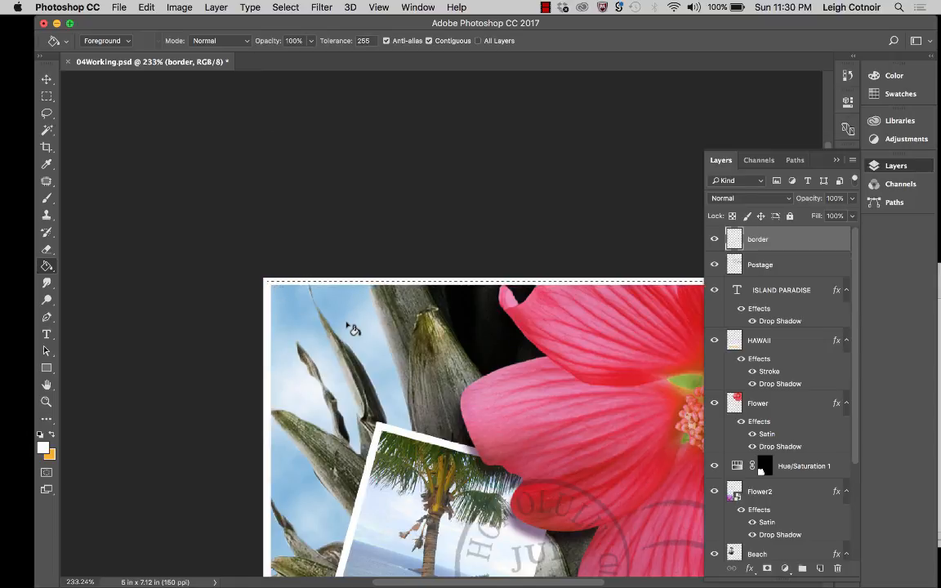
# Deselect the border selection and save the working document.
pyautogui.scroll(-3, 338, 334)
pyautogui.scroll(-4, 335, 333)
pyautogui.hscroll(3, 335, 333)
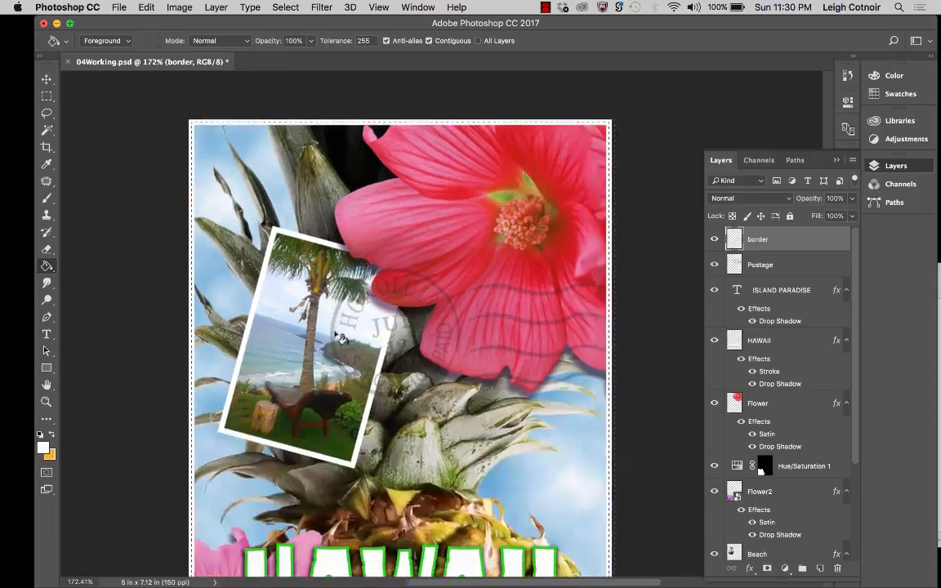
pyautogui.hscroll(1, 342, 338)
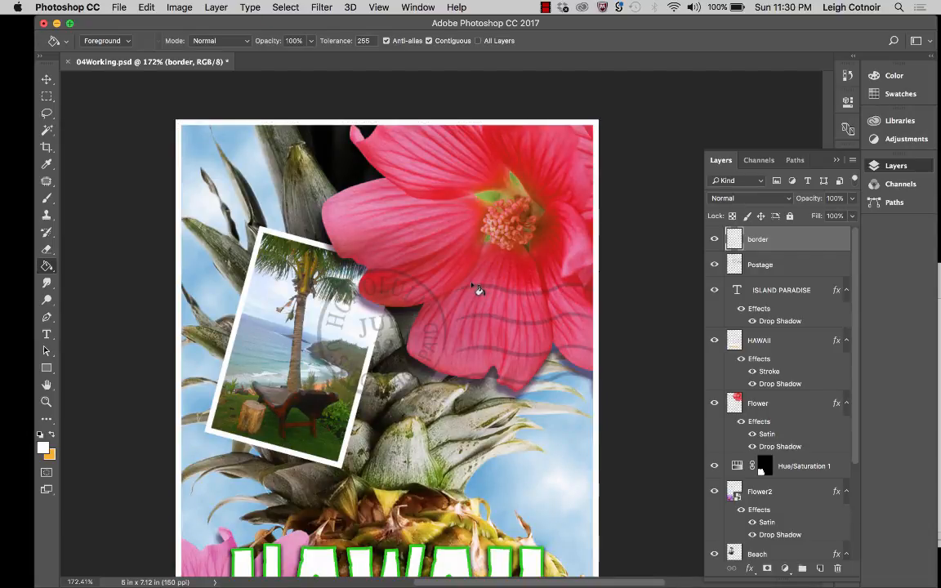
pyautogui.scroll(-3, 478, 290)
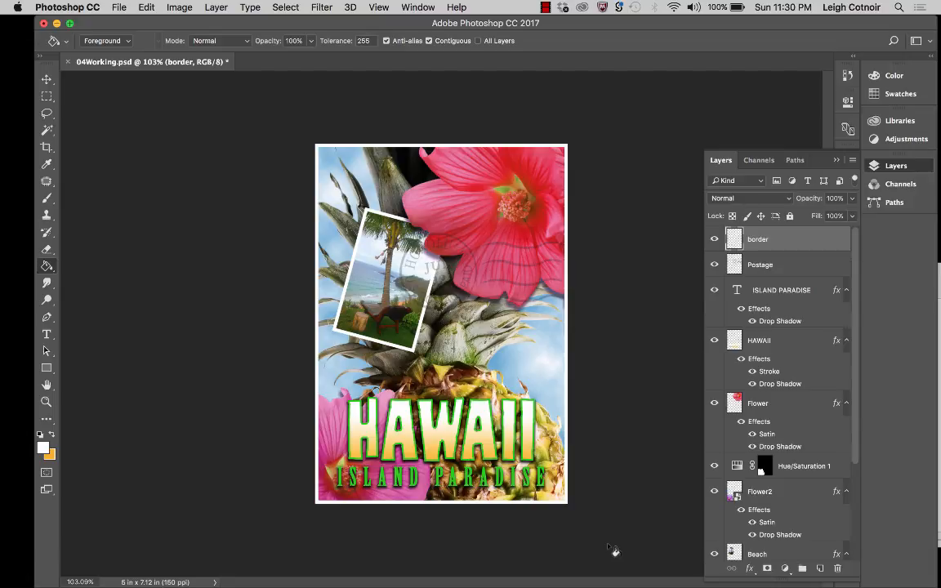
pyautogui.press('super+s')
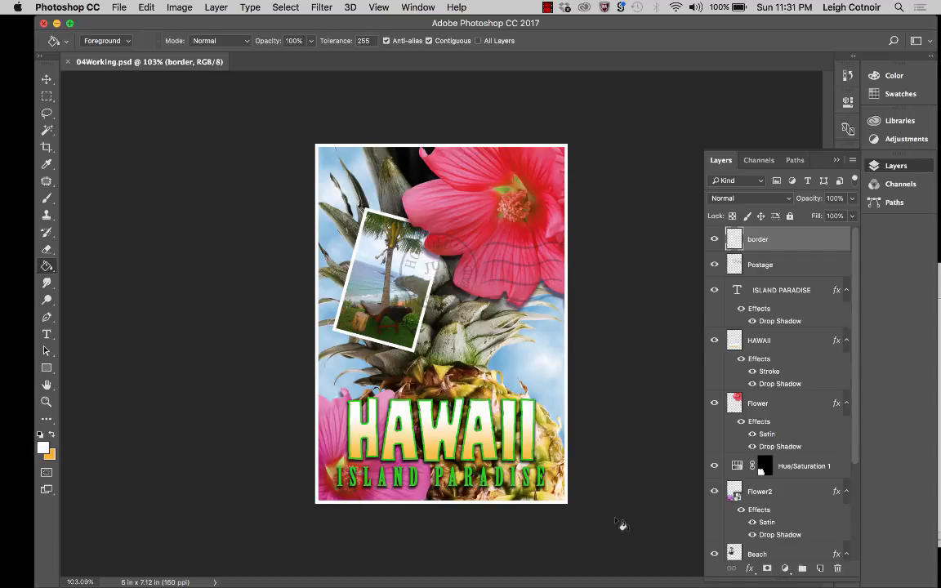
# Start saving the postcard as a separate copy in TIFF format with Layers turned off.
pyautogui.click(118, 7)
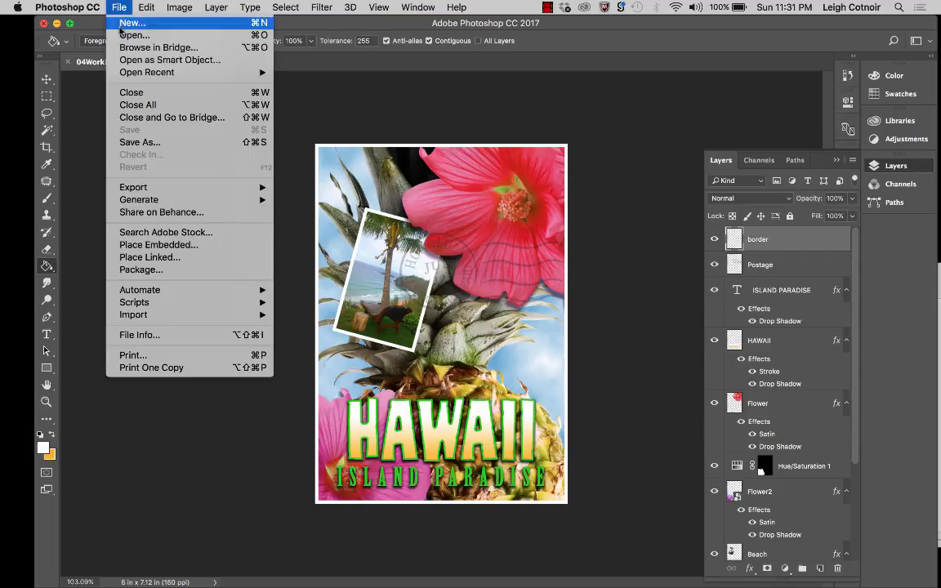
pyautogui.click(135, 142)
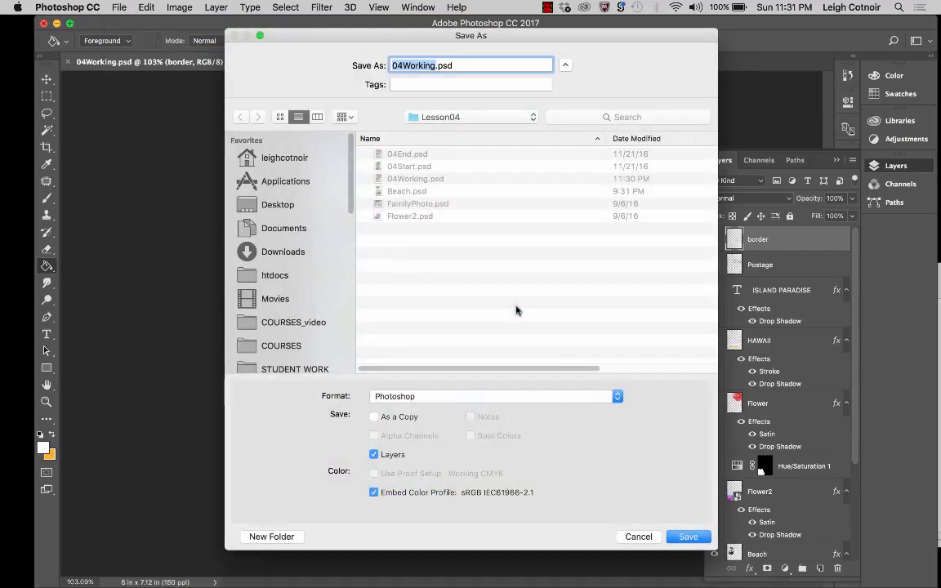
pyautogui.click(374, 417)
pyautogui.click(373, 455)
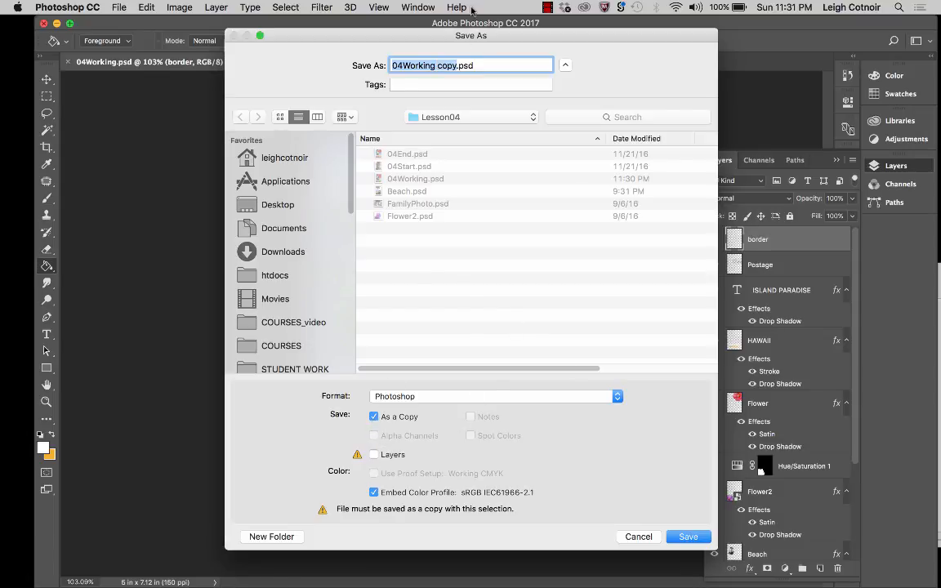
pyautogui.click(404, 397)
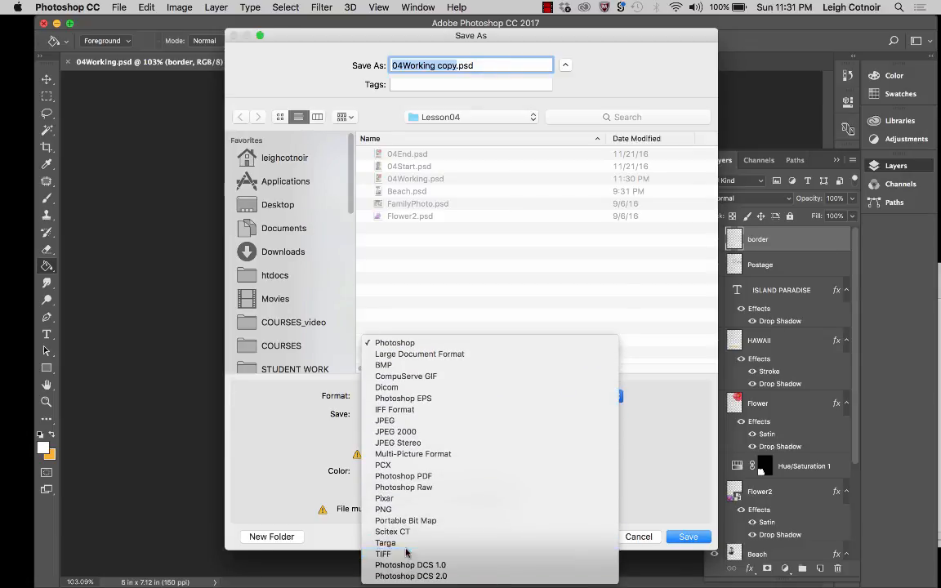
pyautogui.click(406, 555)
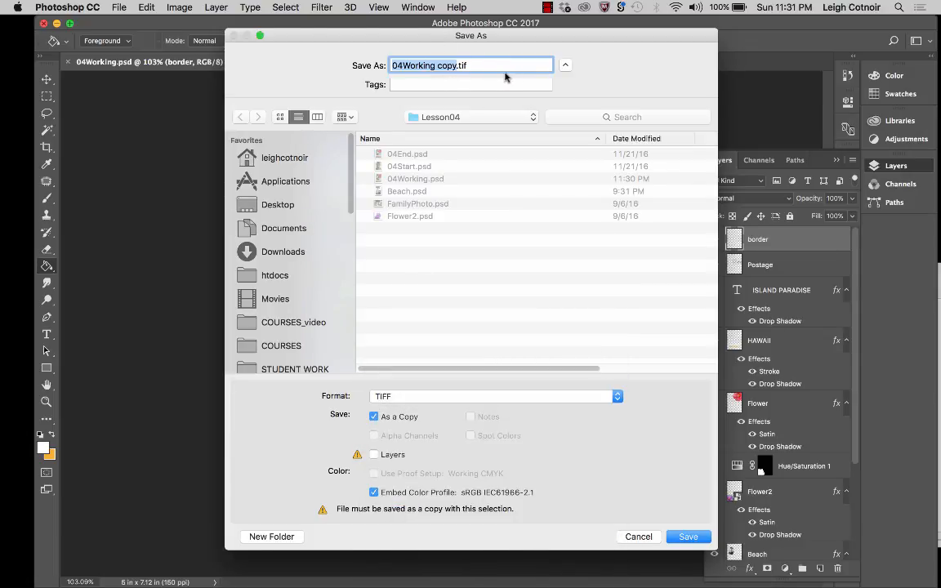
# Name the TIFF copy 04final.tif and save it in the Lesson04 folder.
pyautogui.click(410, 67)
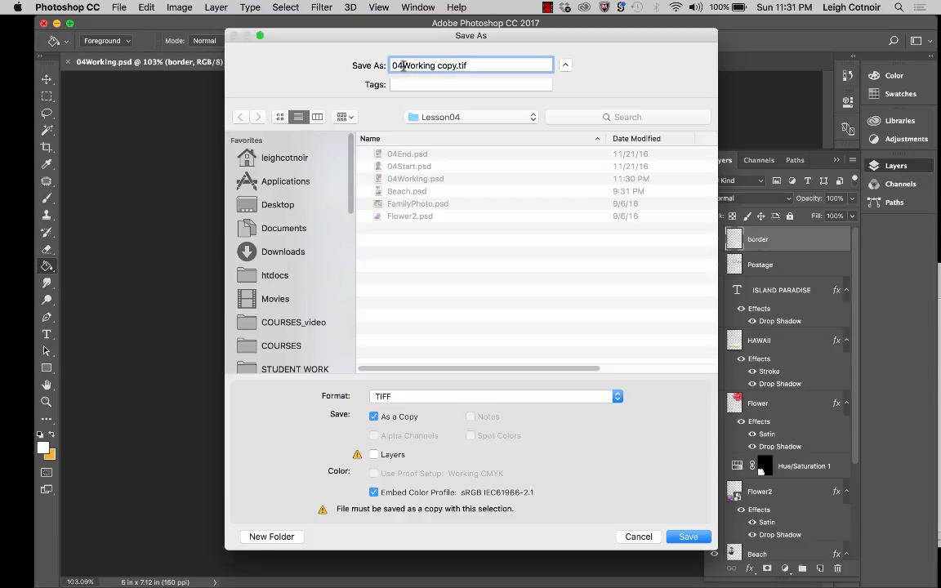
pyautogui.moveTo(392, 67); pyautogui.dragTo(454, 67)
pyautogui.write('final')
pyautogui.click(687, 537)
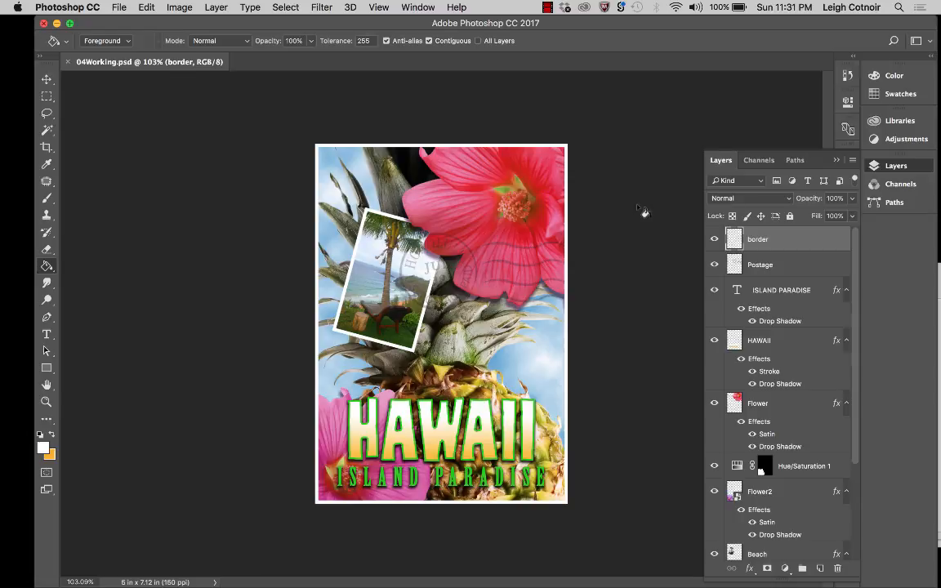
# Switch to Finder and preview 04final.tif in the Lesson04 folder, then close the preview.
pyautogui.moveTo(2, 69)
pyautogui.press('super+Tab')
pyautogui.moveTo(745, 274); pyautogui.dragTo(624, 234)
pyautogui.click(561, 441)
pyautogui.click(520, 436)
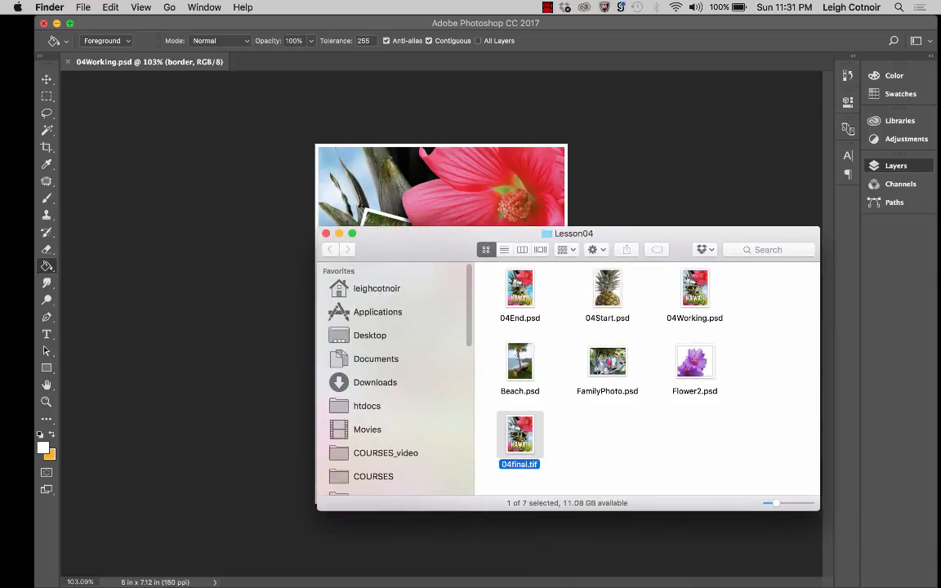
pyautogui.press('space')
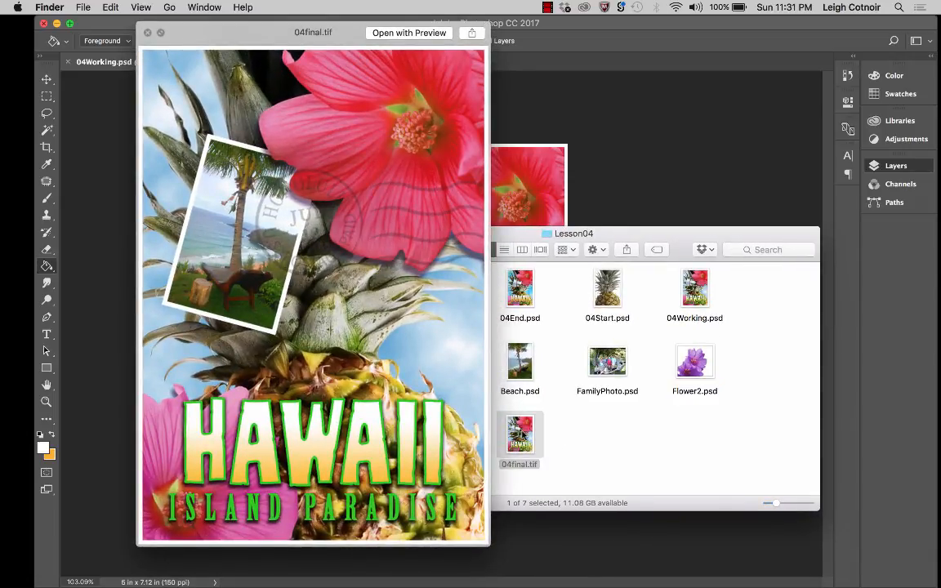
pyautogui.press('space')
pyautogui.click(586, 445)
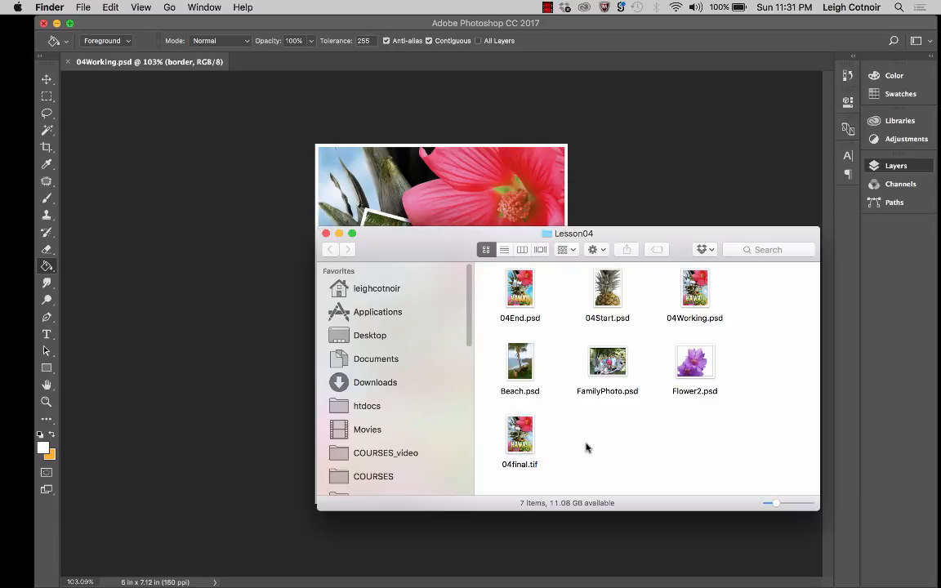
# Show the Lesson04 files as a list, compare the sizes of 04final.tif and 04Working.psd, and close the folder window.
pyautogui.click(498, 250)
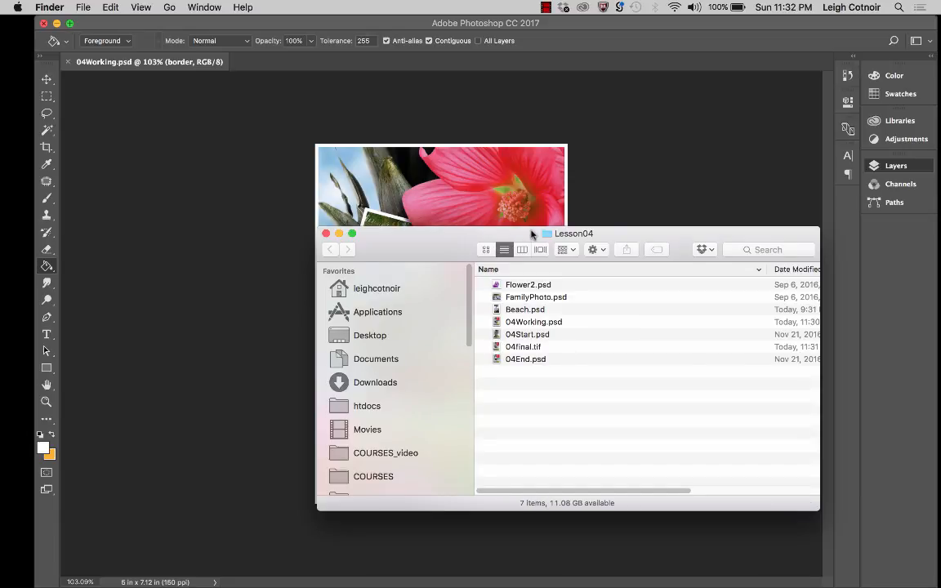
pyautogui.moveTo(532, 234); pyautogui.dragTo(398, 232)
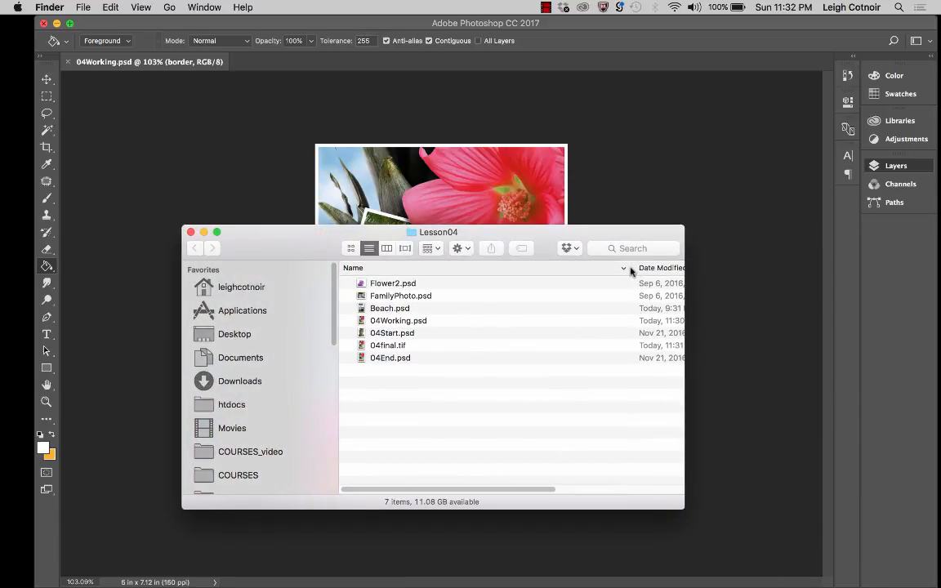
pyautogui.moveTo(633, 270); pyautogui.dragTo(470, 272)
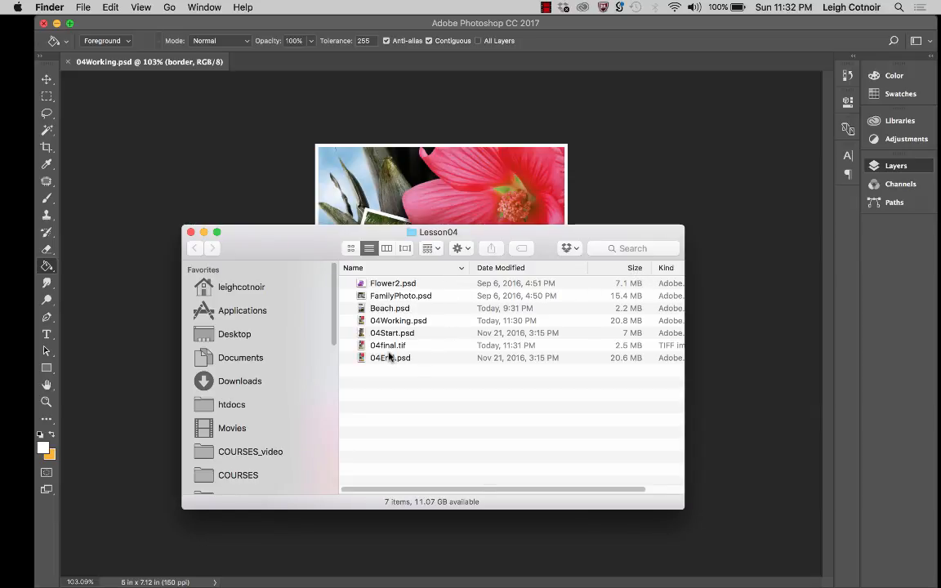
pyautogui.click(630, 345)
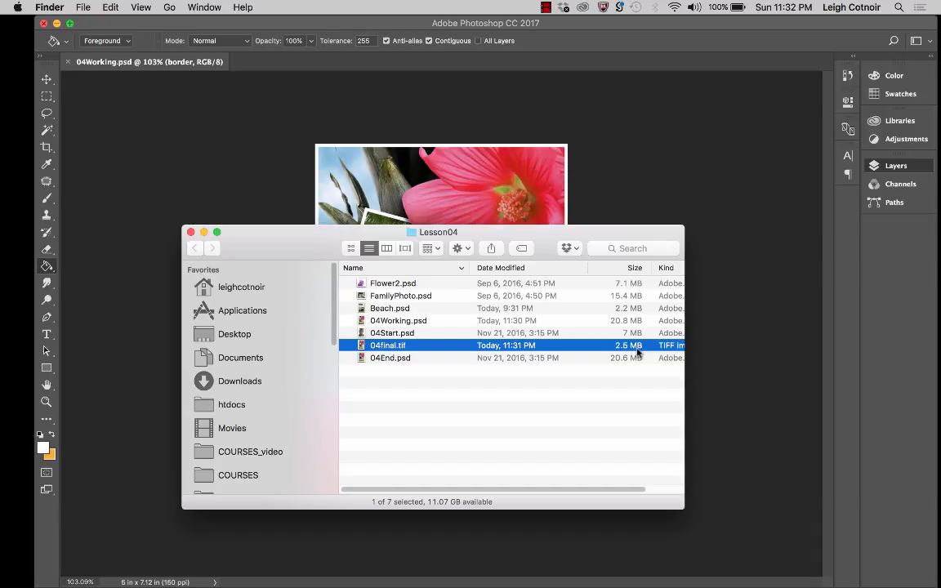
pyautogui.click(631, 322)
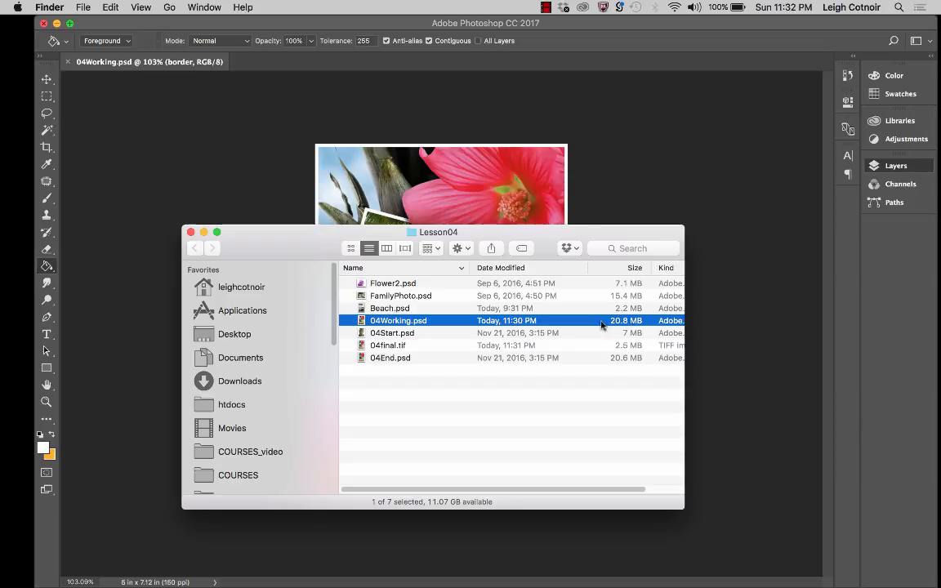
pyautogui.click(190, 232)
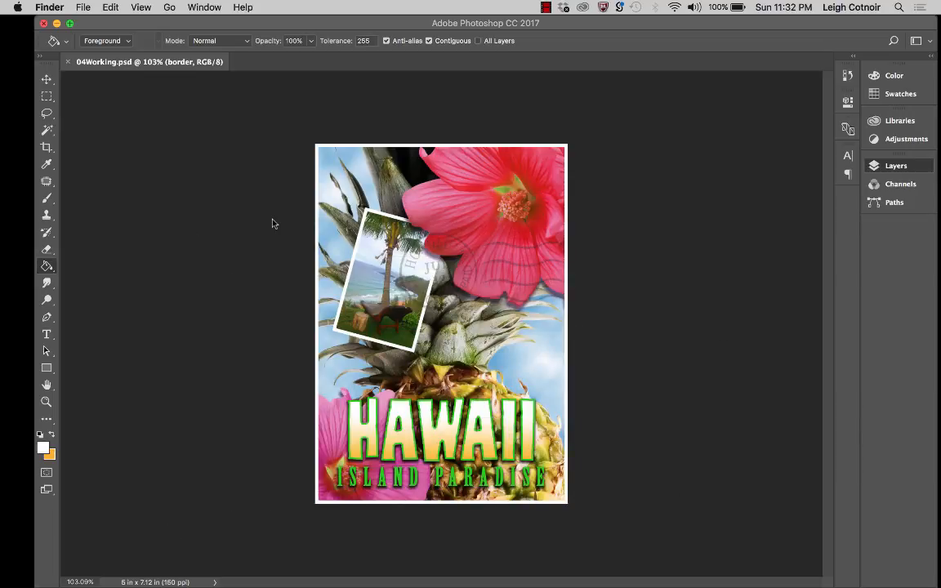